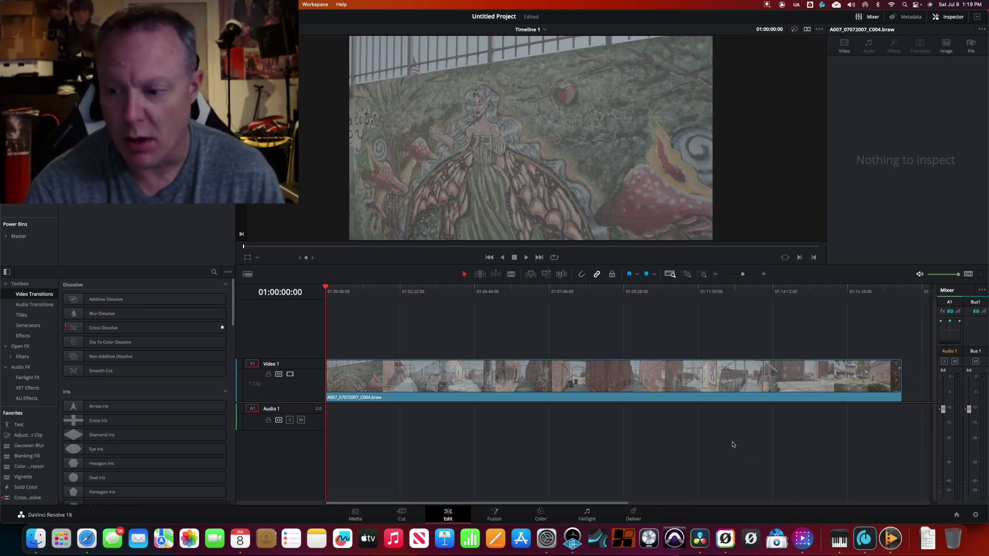
Step: In the project's color management settings, set the timeline color space to Rec.709 Gamma 2.4 and 3D lookup table interpolation to Tetrahedral
{"action": "left_click", "coordinate": [976, 516]}
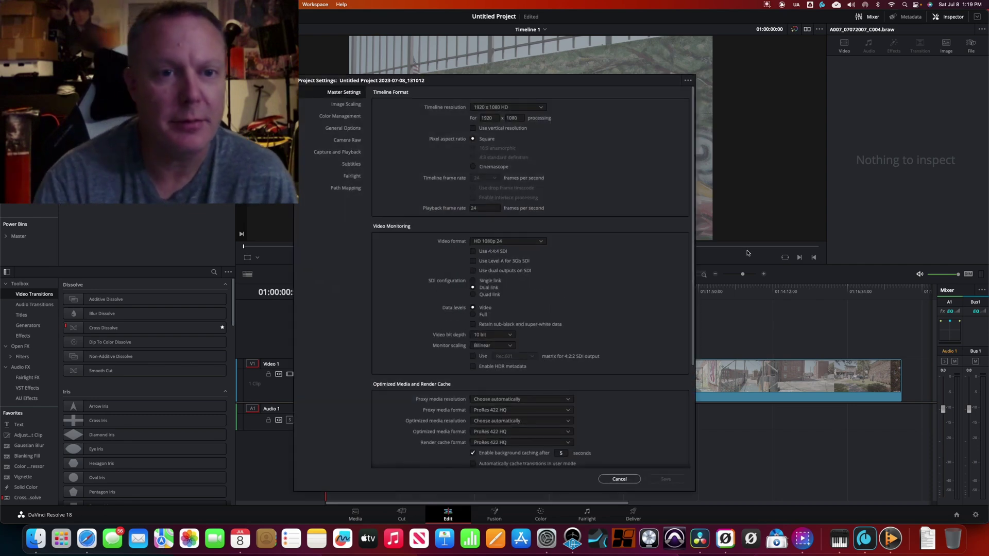
{"action": "left_click", "coordinate": [338, 116]}
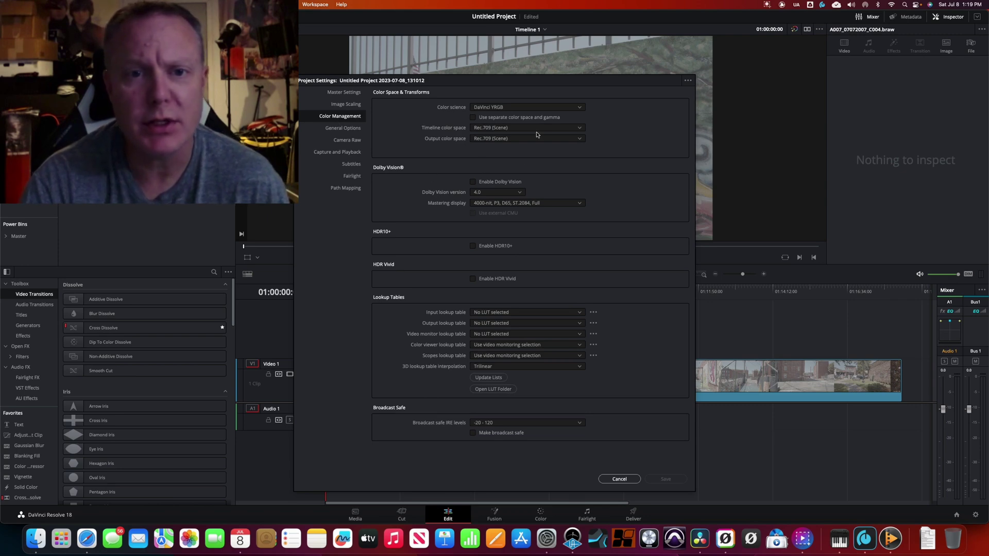
{"action": "left_click", "coordinate": [578, 130]}
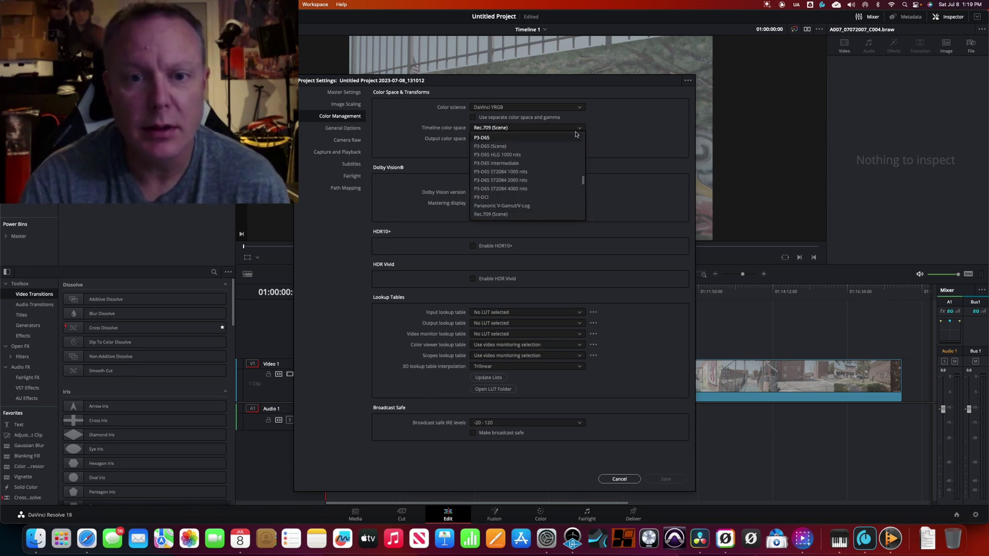
{"action": "scroll", "coordinate": [556, 157], "scroll_direction": "down", "scroll_amount": 3}
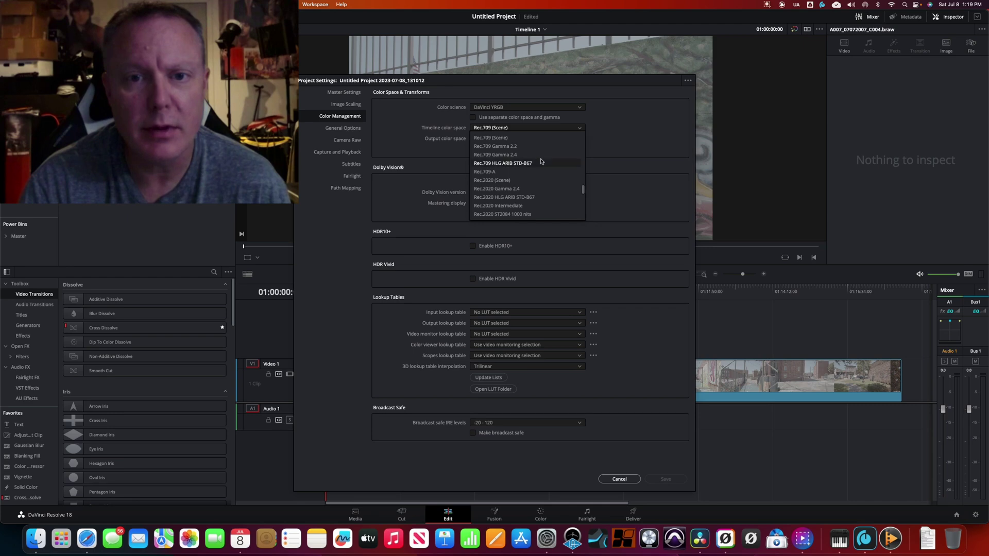
{"action": "left_click", "coordinate": [490, 155]}
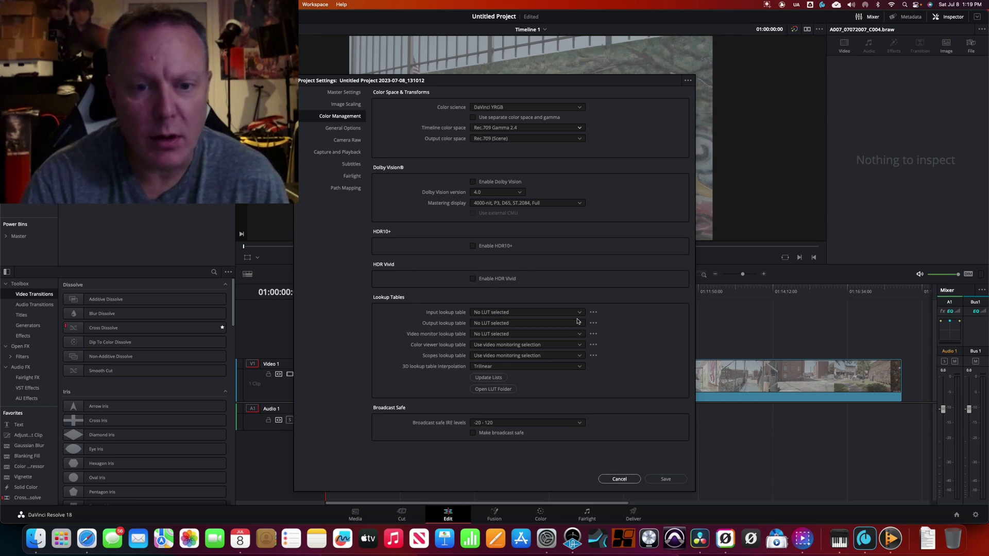
{"action": "left_click", "coordinate": [579, 366]}
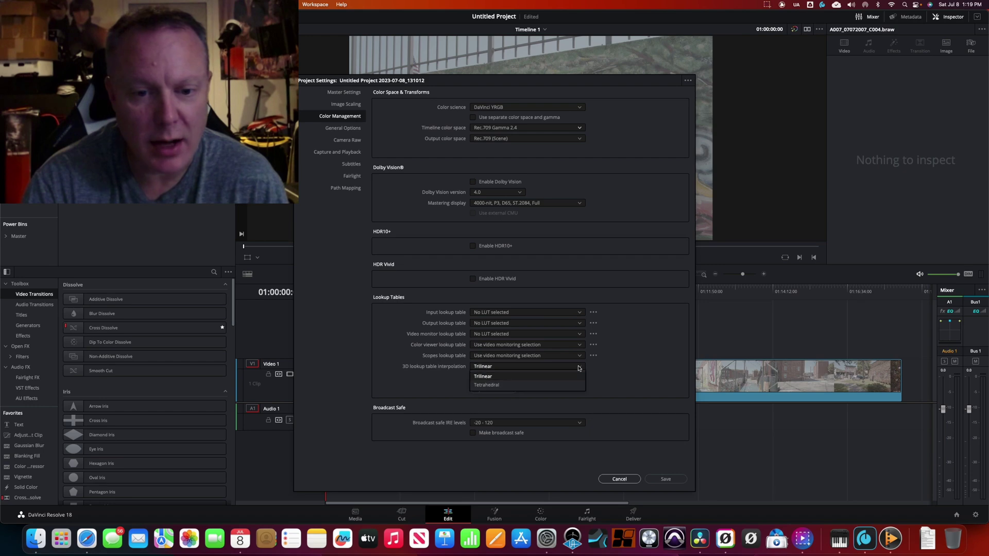
{"action": "left_click", "coordinate": [501, 385]}
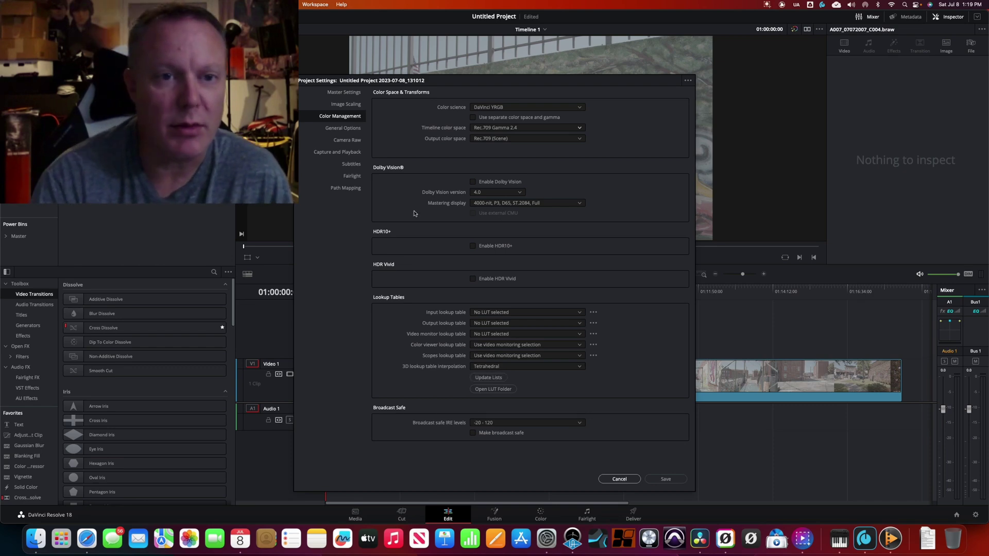
Step: Set the camera raw profile to Blackmagic RAW, decoded using Project with Gen 5 color science, and save the project settings
{"action": "left_click", "coordinate": [347, 140]}
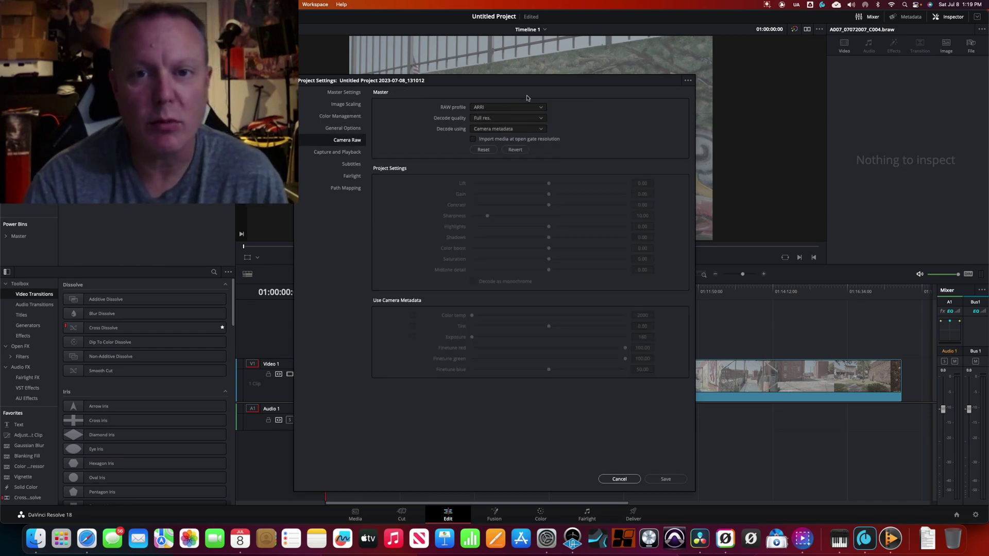
{"action": "left_click", "coordinate": [540, 108]}
{"action": "left_click", "coordinate": [506, 126]}
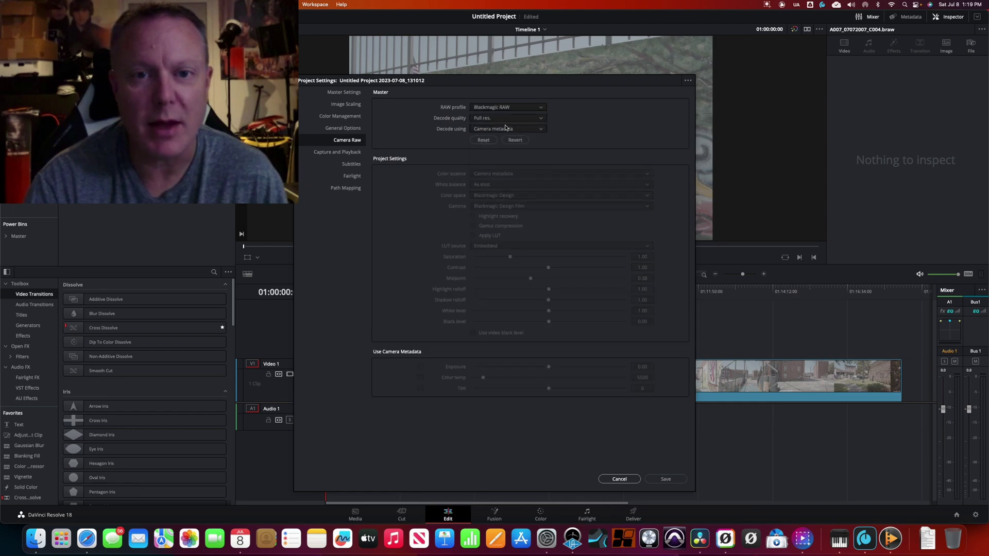
{"action": "left_click", "coordinate": [540, 129]}
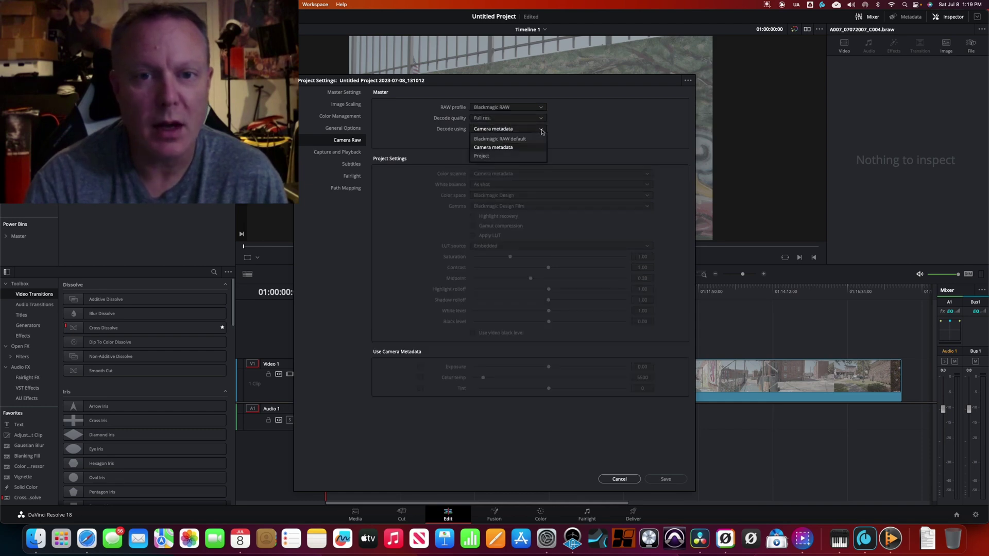
{"action": "left_click", "coordinate": [500, 155]}
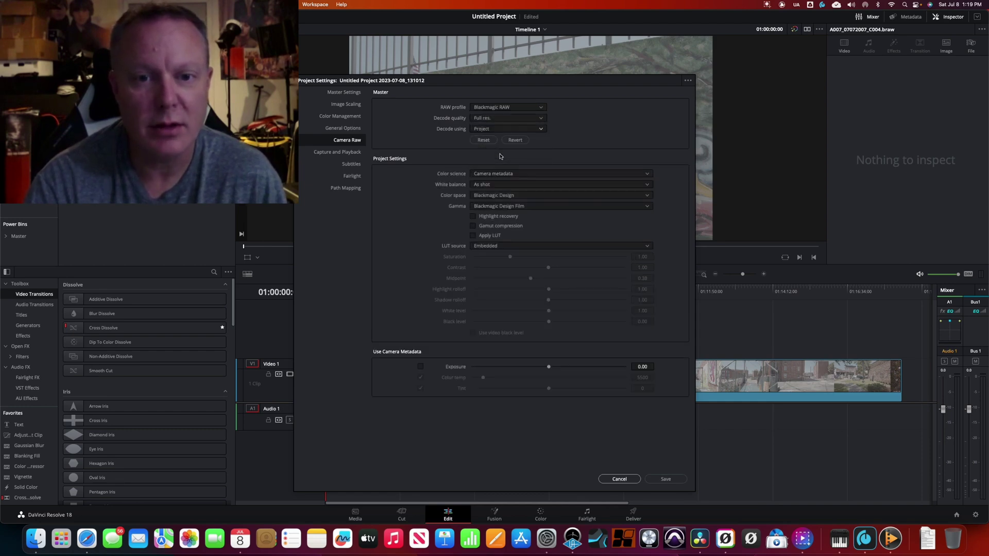
{"action": "left_click", "coordinate": [650, 176]}
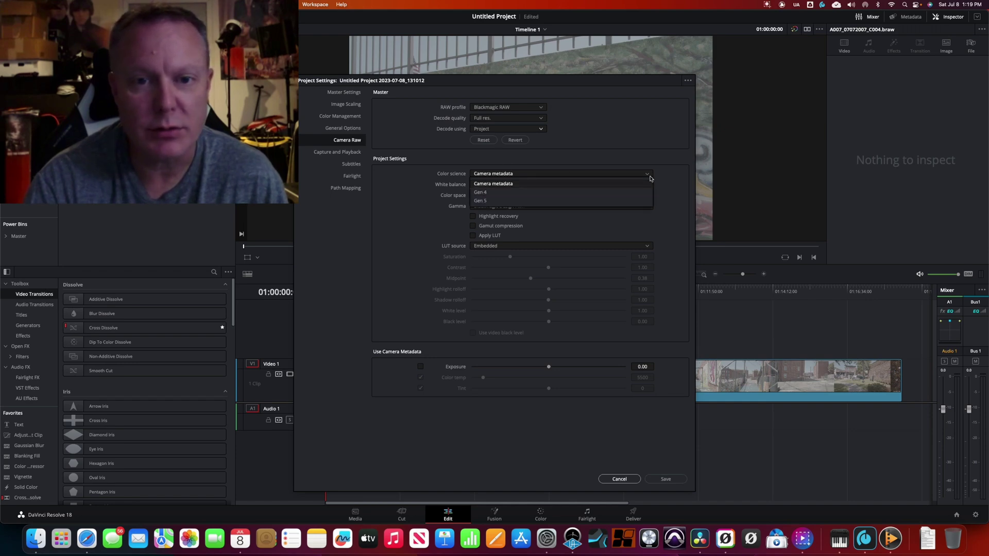
{"action": "left_click", "coordinate": [521, 205]}
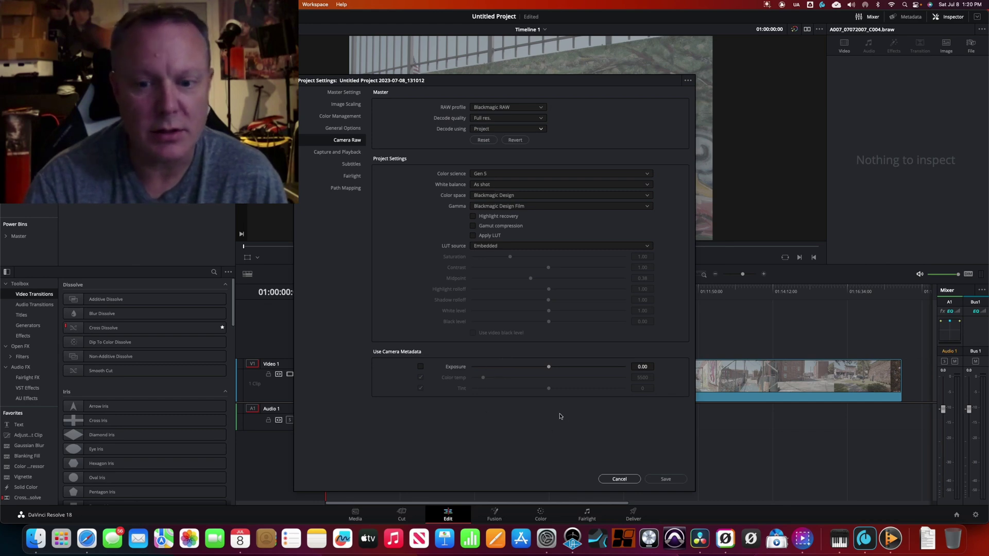
{"action": "left_click", "coordinate": [664, 479]}
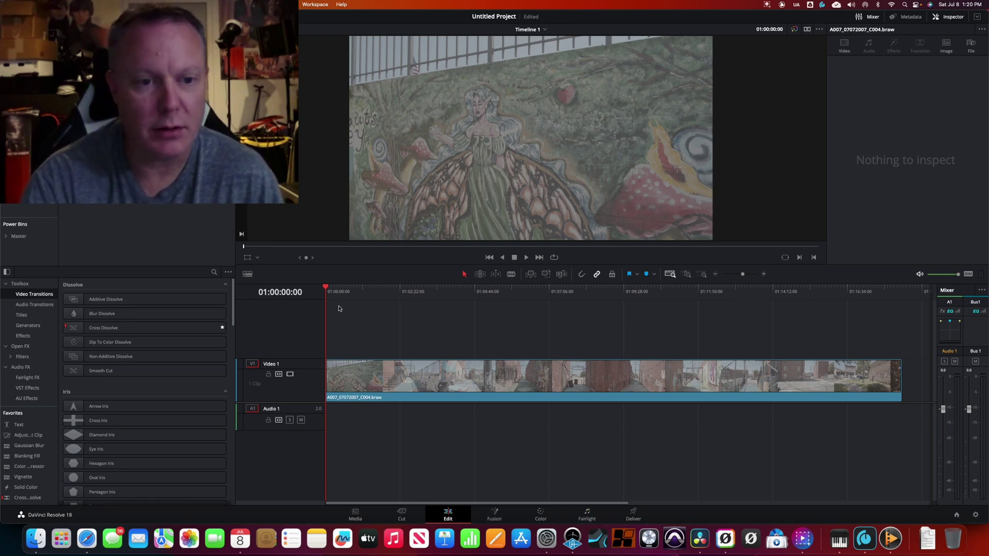
Step: Move the playhead to the alley shot at 01:12:37:03 and switch to the Color page
{"action": "left_click", "coordinate": [331, 290]}
{"action": "left_click_drag", "start_coordinate": [331, 290], "coordinate": [724, 290]}
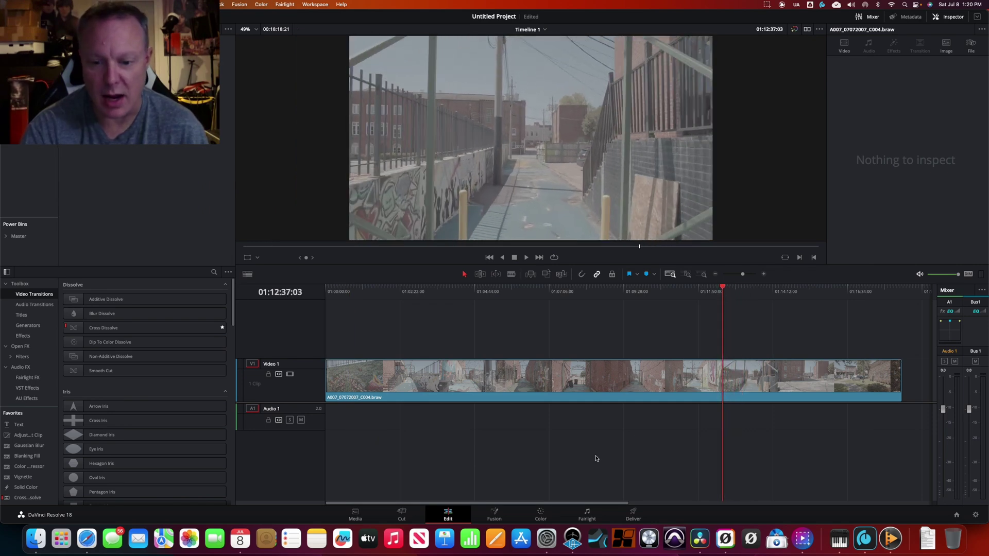
{"action": "left_click", "coordinate": [541, 515]}
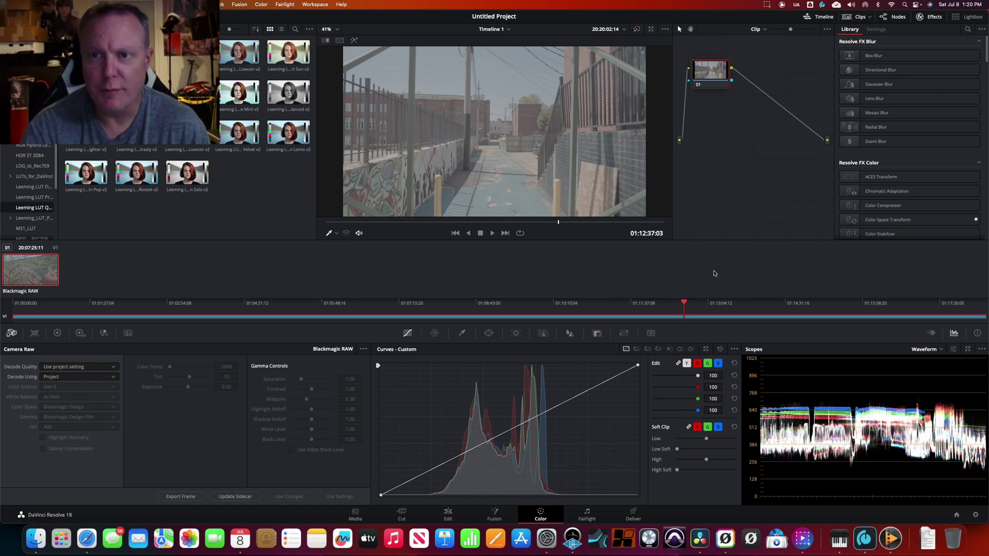
Step: Apply the favorite LUT Leeming LUT Pro III - Blackmagic Design Pocket 4K - Gen5 Film to the node, and replace it with its Athena III counterpart
{"action": "right_click", "coordinate": [706, 77]}
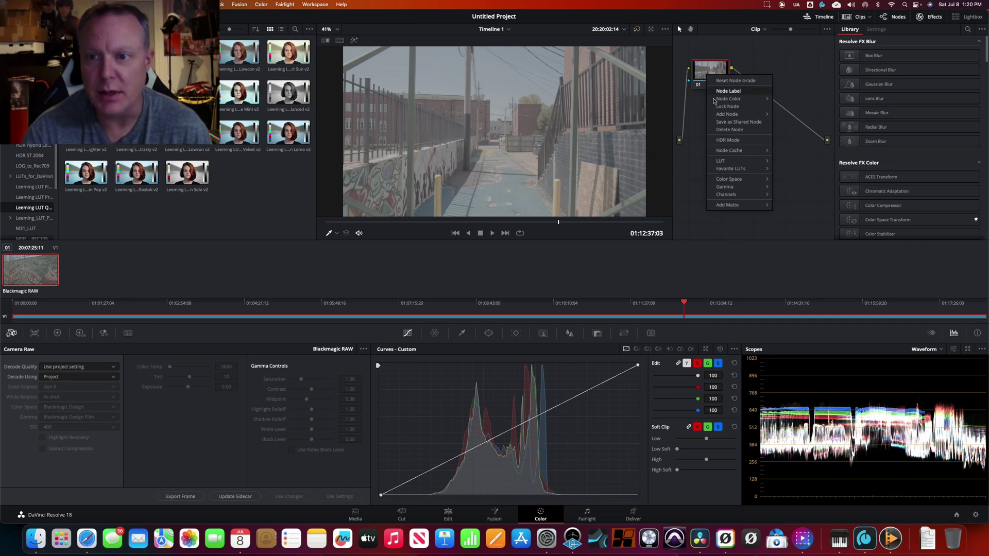
{"action": "mouse_move", "coordinate": [744, 170]}
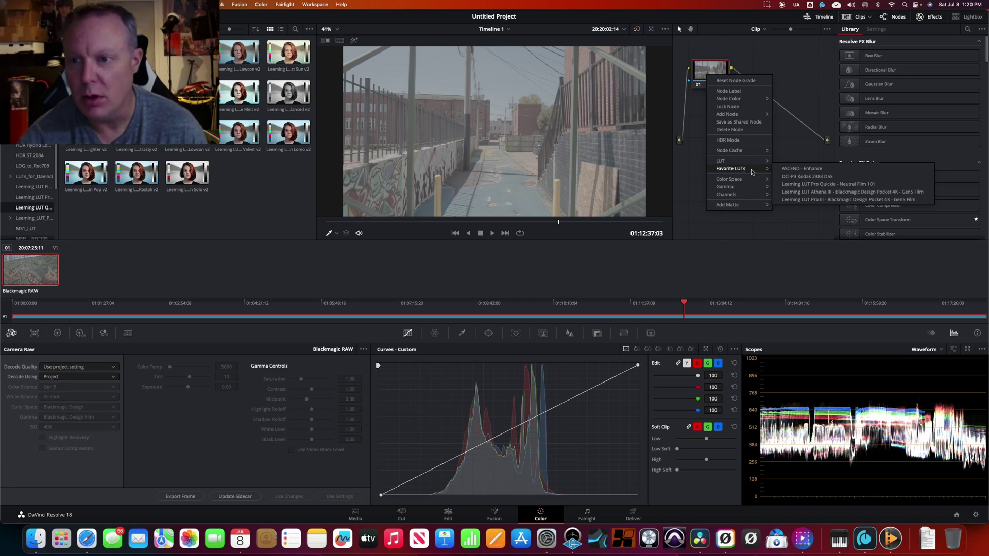
{"action": "left_click", "coordinate": [812, 200]}
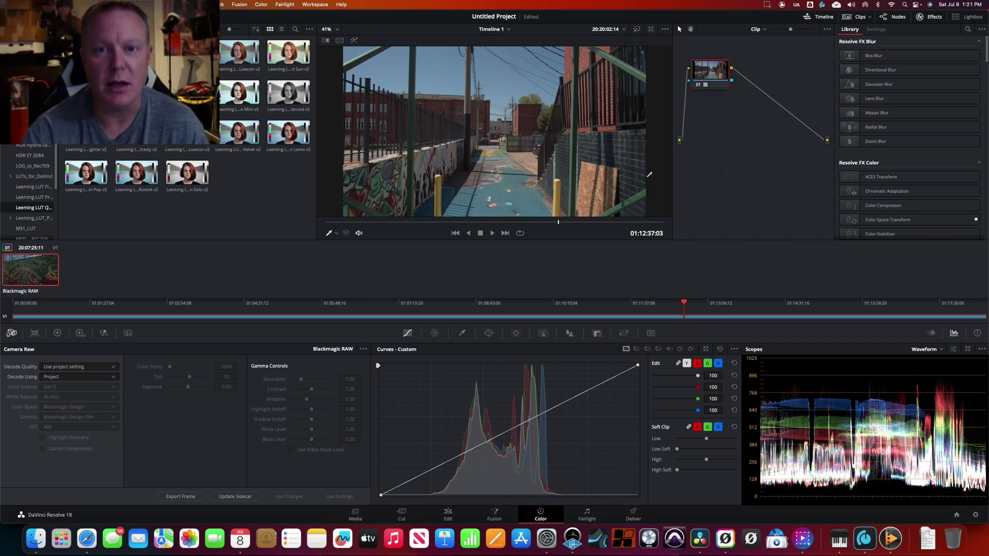
{"action": "right_click", "coordinate": [707, 75]}
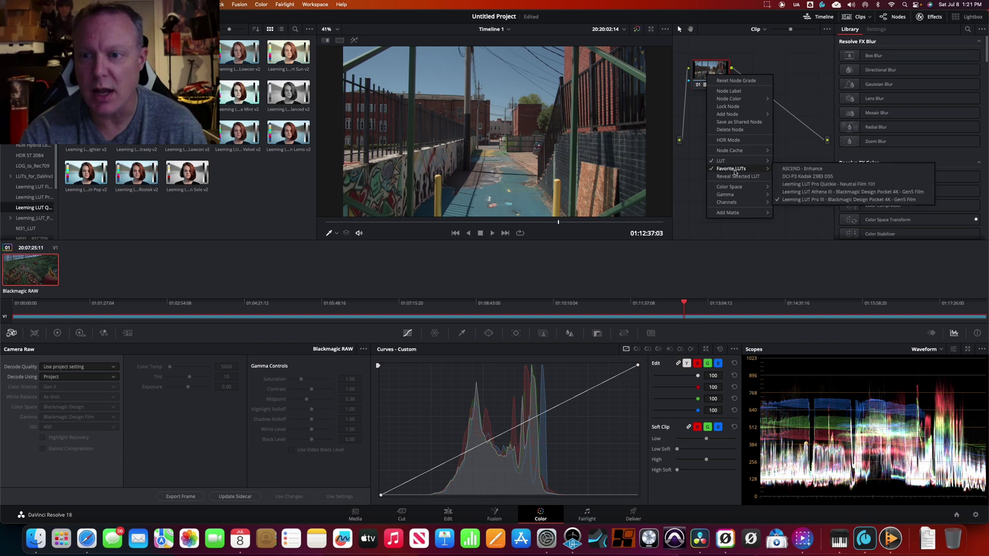
{"action": "left_click", "coordinate": [807, 192]}
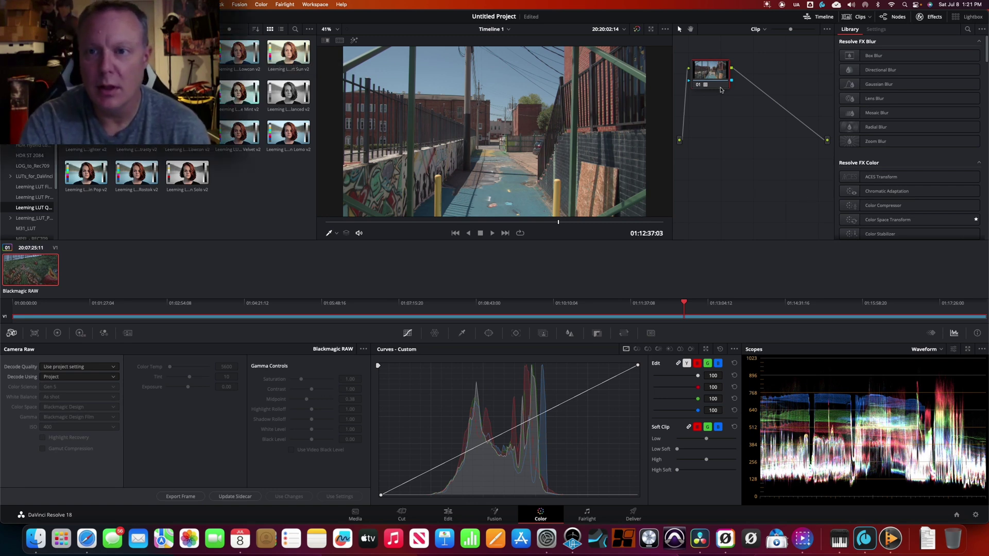
Step: Add a second serial node and apply the favorite LUT Leeming LUT Pro Quickie - Neutral Film 101 to it
{"action": "key", "text": "alt+s"}
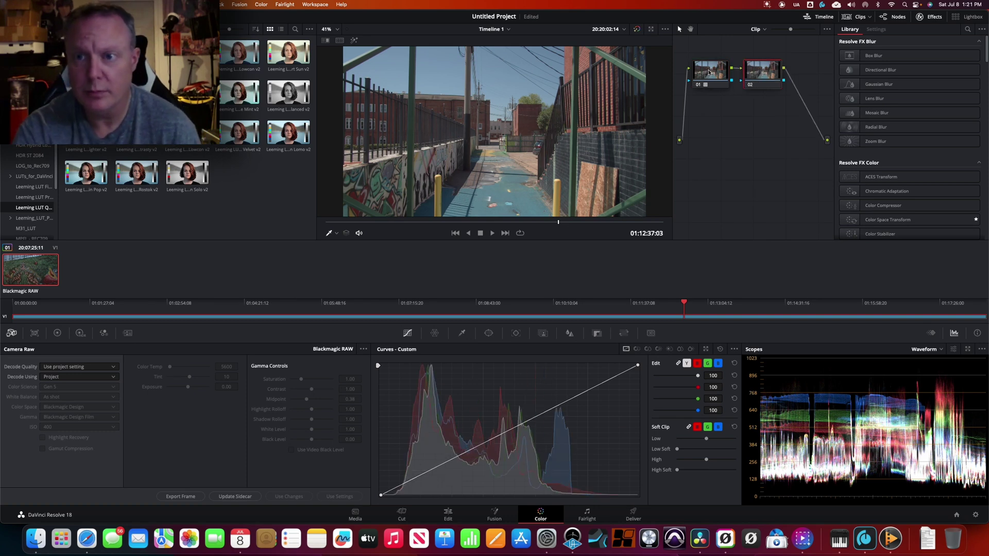
{"action": "right_click", "coordinate": [762, 75]}
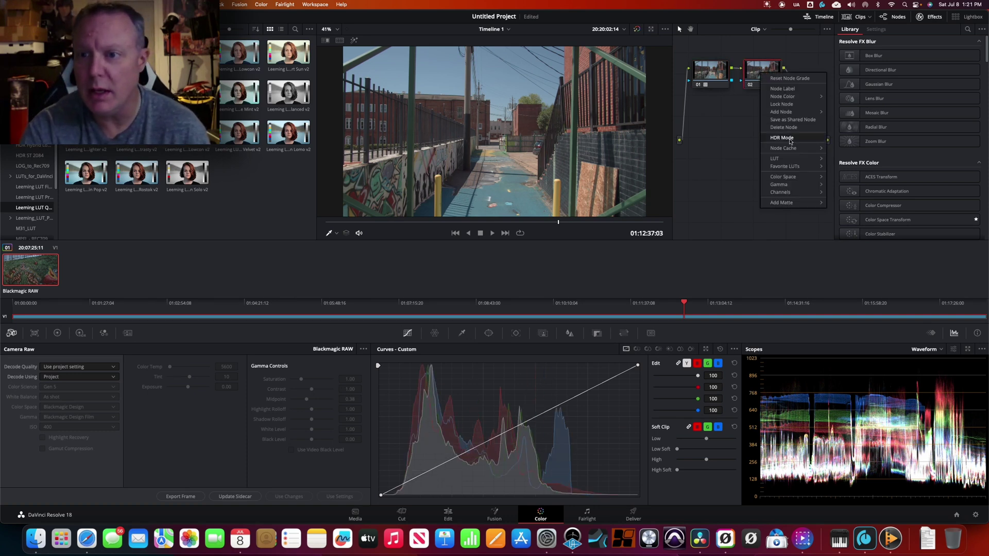
{"action": "mouse_move", "coordinate": [787, 167]}
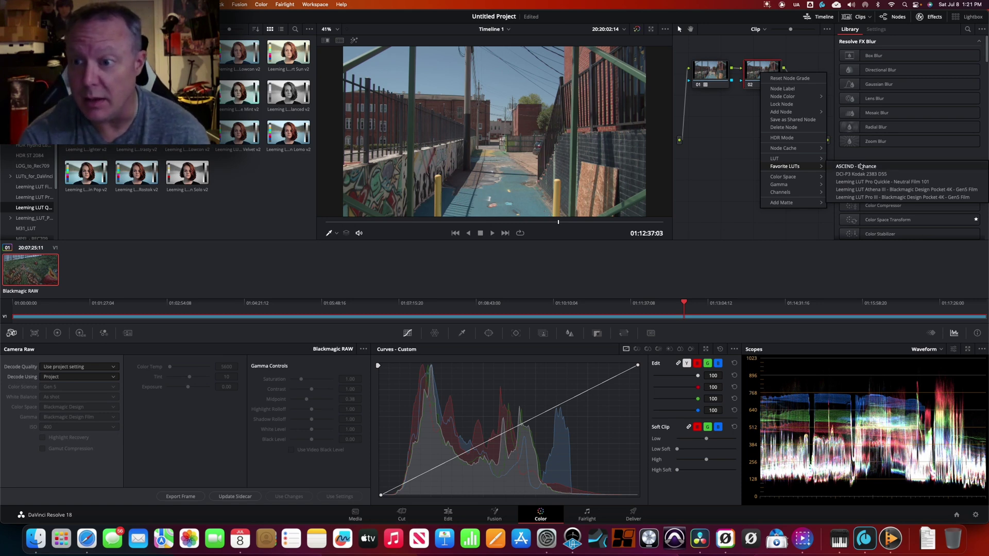
{"action": "left_click", "coordinate": [857, 183]}
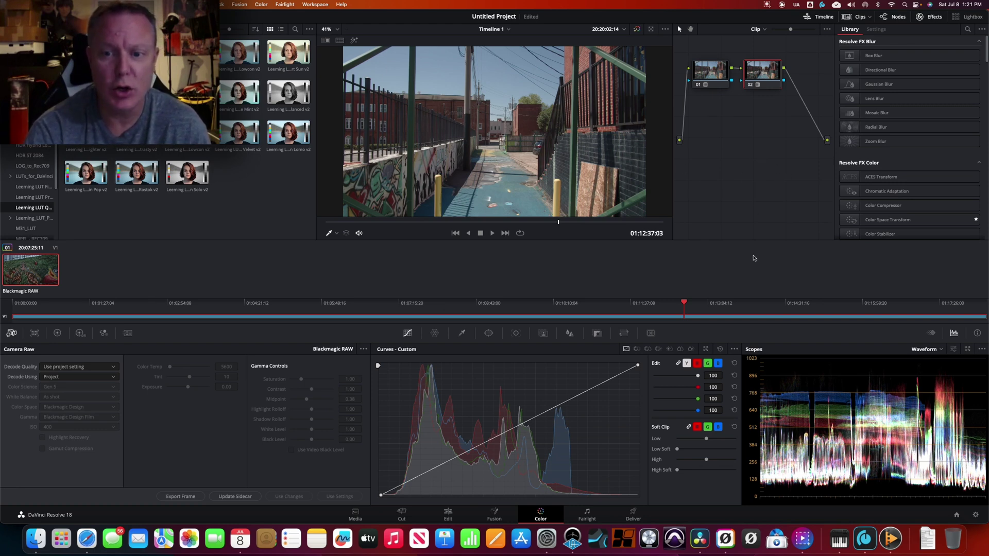
Step: Delete the second node and reset the first node's grade to clear the applied LUTs
{"action": "mouse_move", "coordinate": [683, 303]}
{"action": "left_mouse_down"}
{"action": "mouse_move", "coordinate": [479, 303]}
{"action": "mouse_move", "coordinate": [679, 324]}
{"action": "mouse_move", "coordinate": [926, 325]}
{"action": "mouse_move", "coordinate": [691, 316]}
{"action": "left_mouse_up"}
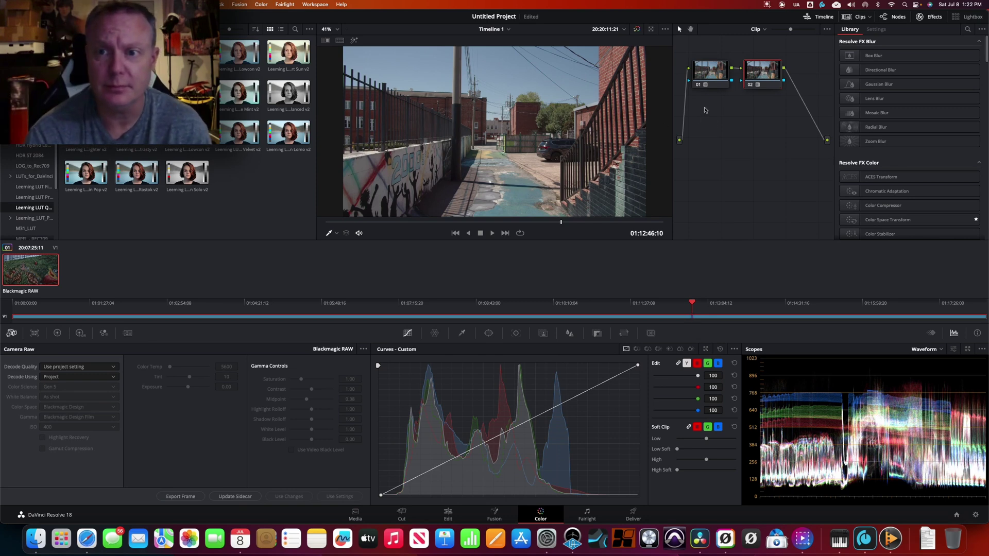
{"action": "right_click", "coordinate": [762, 76]}
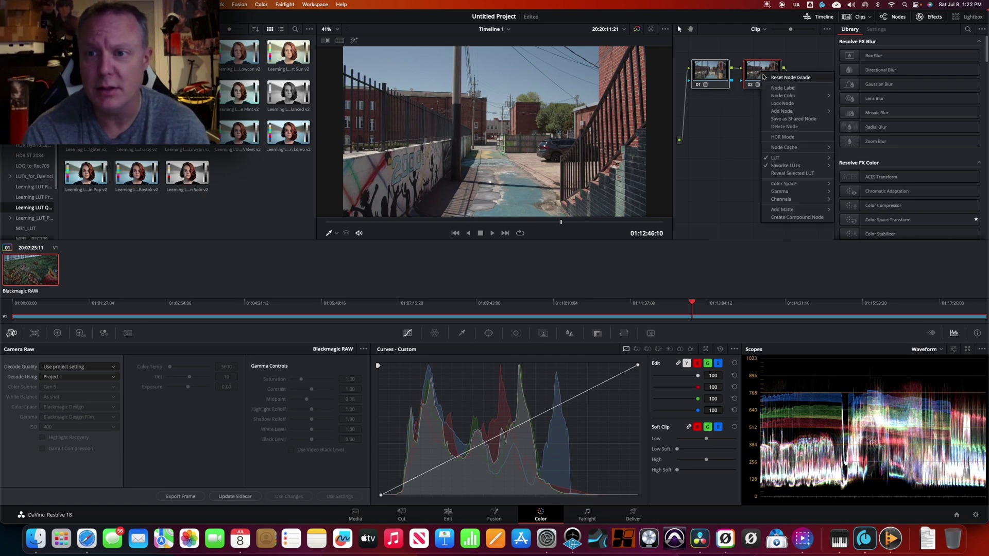
{"action": "left_click", "coordinate": [772, 127]}
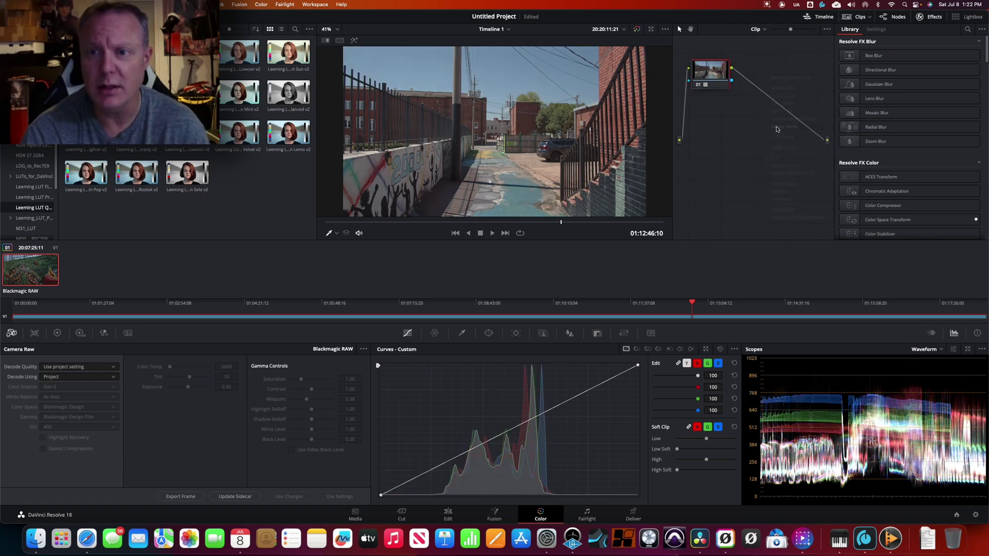
{"action": "right_click", "coordinate": [715, 66]}
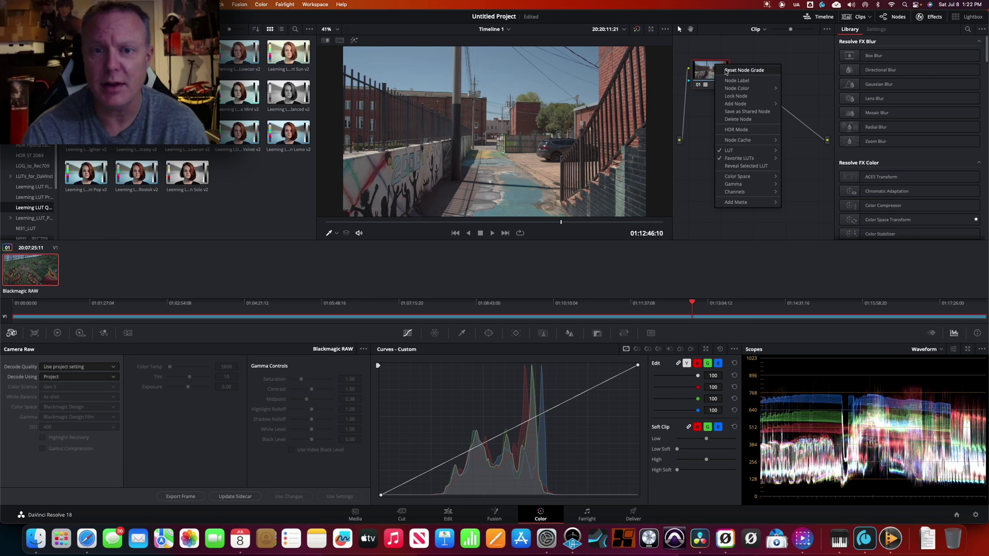
{"action": "left_click", "coordinate": [722, 74]}
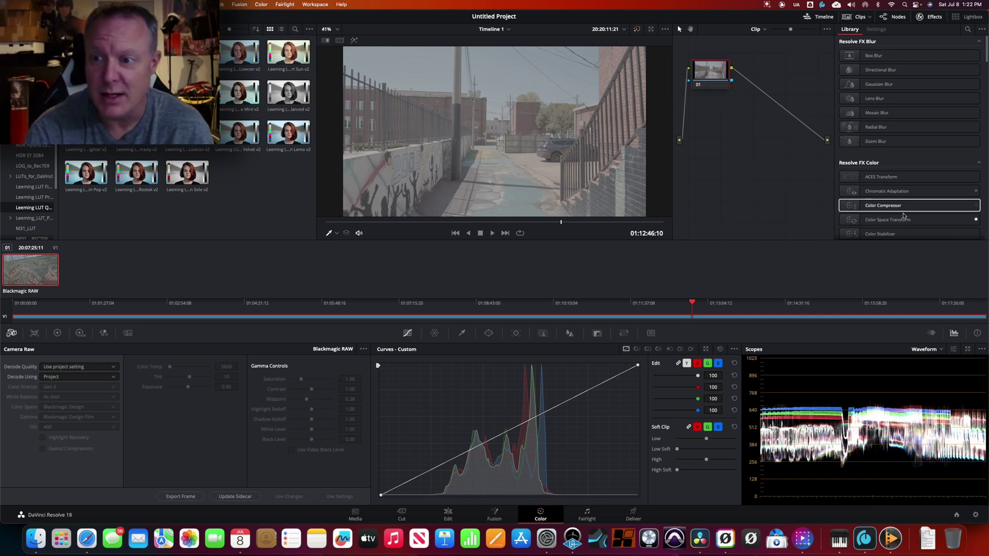
Step: Add a Color Space Transform effect to the node with Blackmagic Design Wide Gamut Gen 4/5 as the input color space
{"action": "left_click_drag", "start_coordinate": [869, 223], "coordinate": [716, 73]}
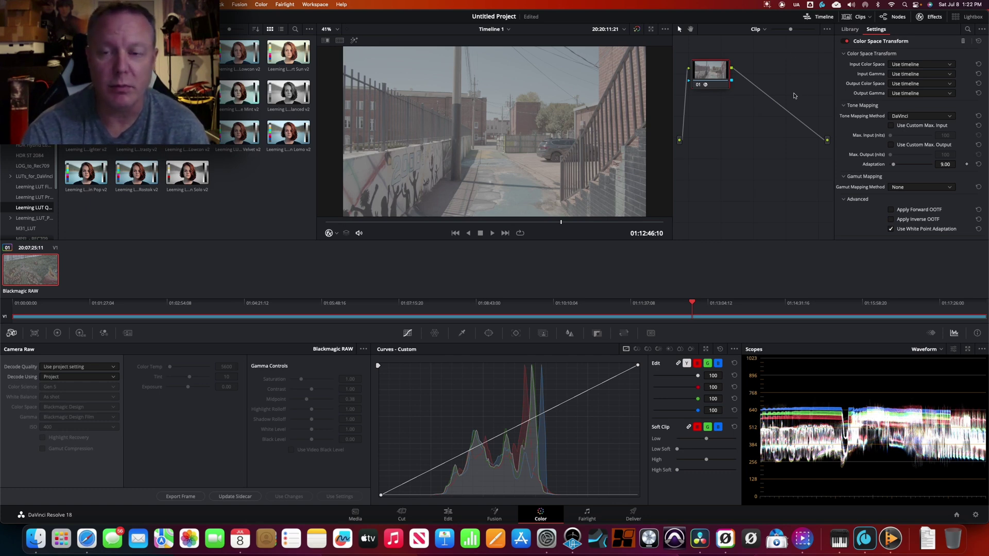
{"action": "left_click", "coordinate": [950, 65]}
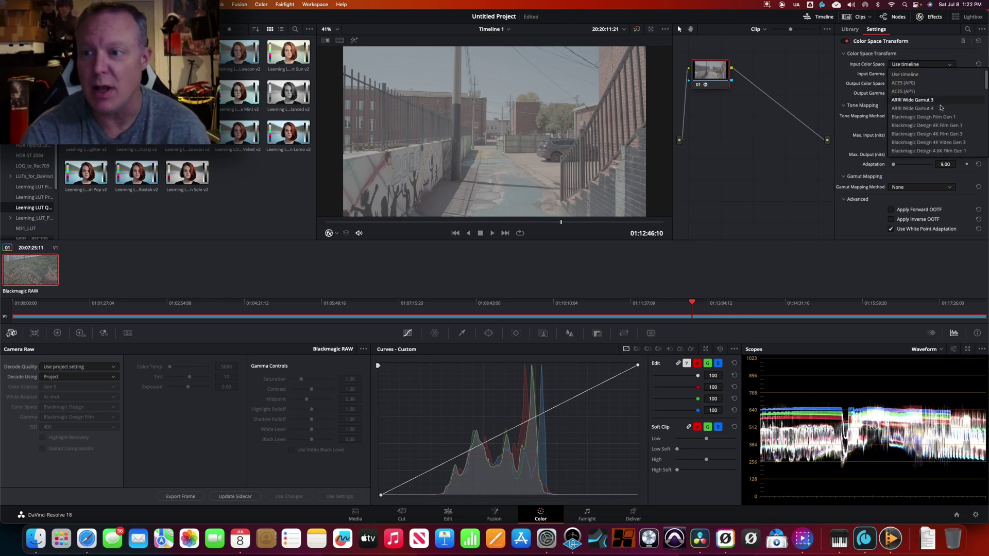
{"action": "scroll", "coordinate": [939, 117], "scroll_direction": "down", "scroll_amount": 5}
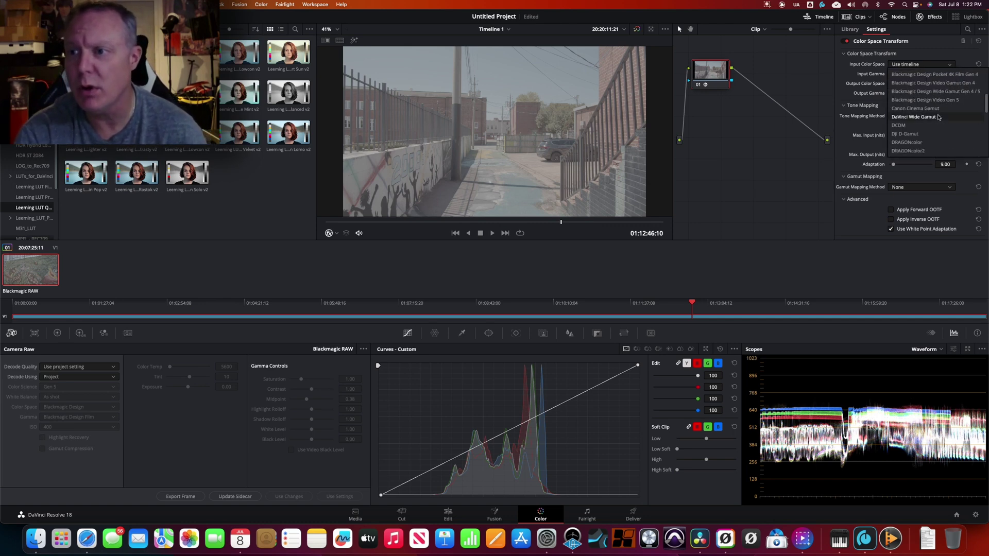
{"action": "left_click", "coordinate": [913, 92]}
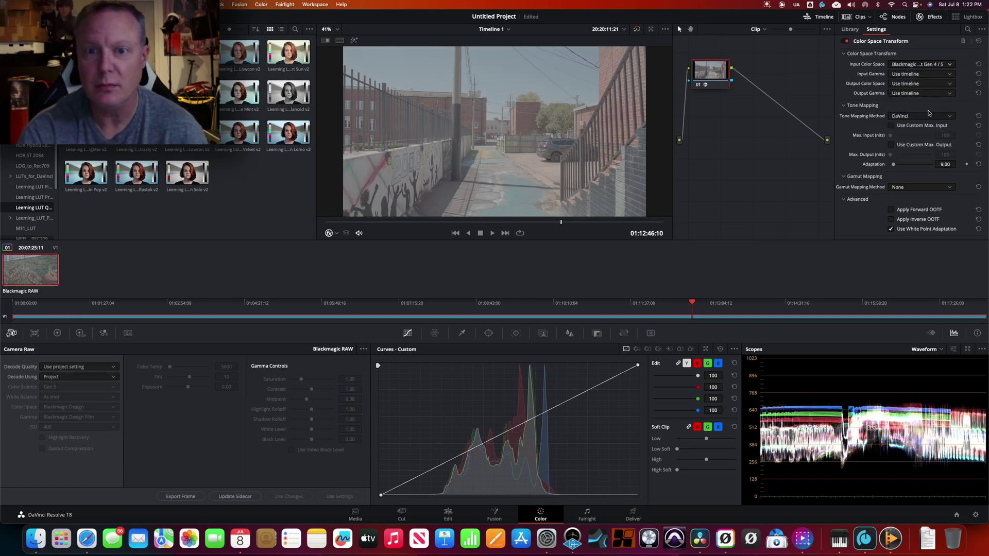
Step: Set the Color Space Transform's input gamma to Blackmagic Design Film Gen 5
{"action": "left_click", "coordinate": [949, 75]}
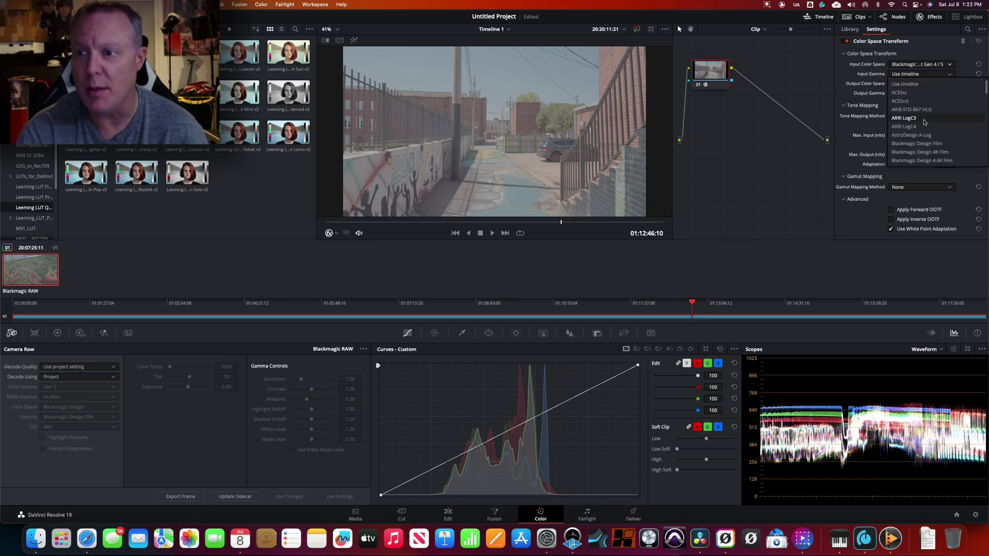
{"action": "scroll", "coordinate": [924, 122], "scroll_direction": "down", "scroll_amount": 3}
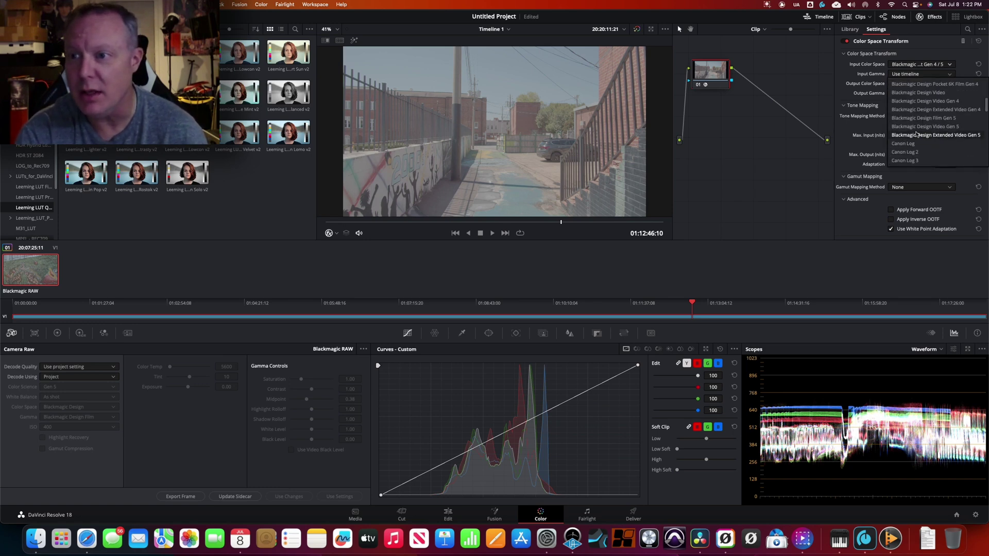
{"action": "left_click", "coordinate": [916, 118]}
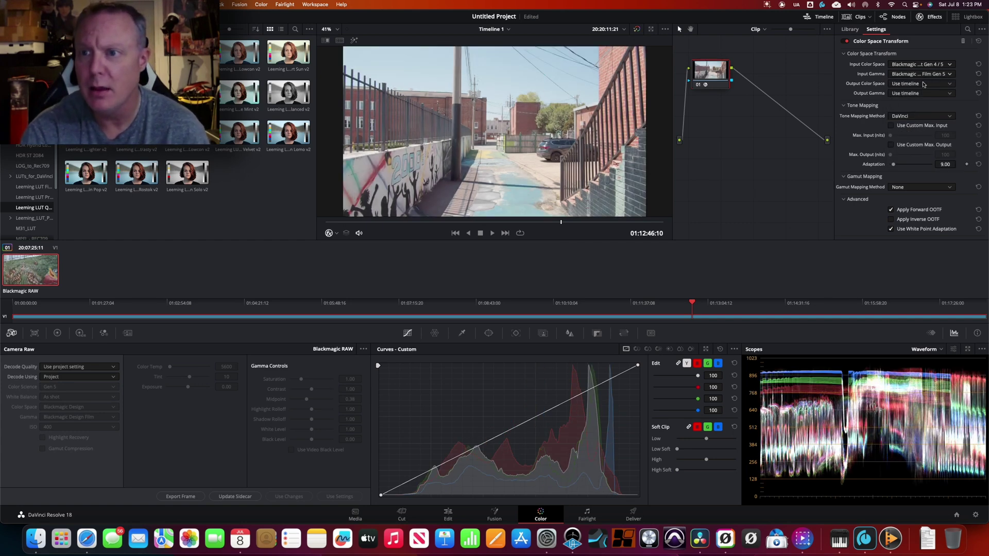
Step: Set the Color Space Transform's output color space to Rec.709
{"action": "left_click", "coordinate": [930, 87]}
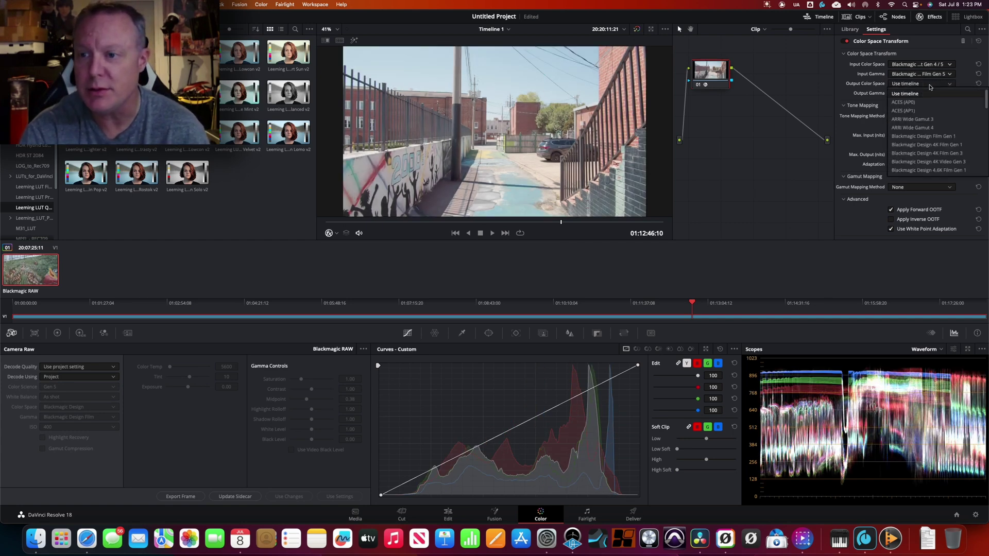
{"action": "scroll", "coordinate": [914, 129], "scroll_direction": "down", "scroll_amount": 5}
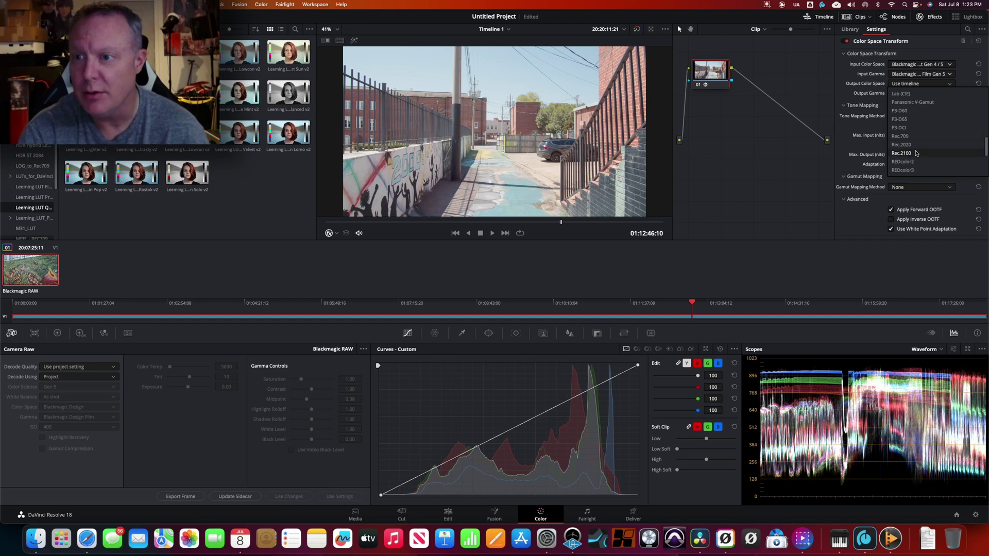
{"action": "scroll", "coordinate": [911, 143], "scroll_direction": "down", "scroll_amount": 3}
{"action": "scroll", "coordinate": [911, 144], "scroll_direction": "up", "scroll_amount": 9}
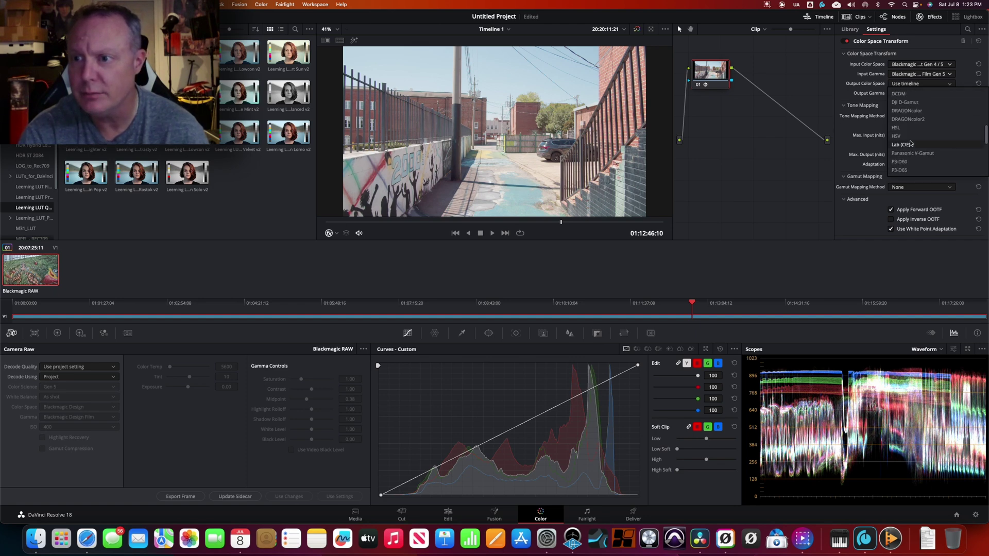
{"action": "scroll", "coordinate": [911, 154], "scroll_direction": "down", "scroll_amount": 3}
{"action": "scroll", "coordinate": [910, 160], "scroll_direction": "down", "scroll_amount": 6}
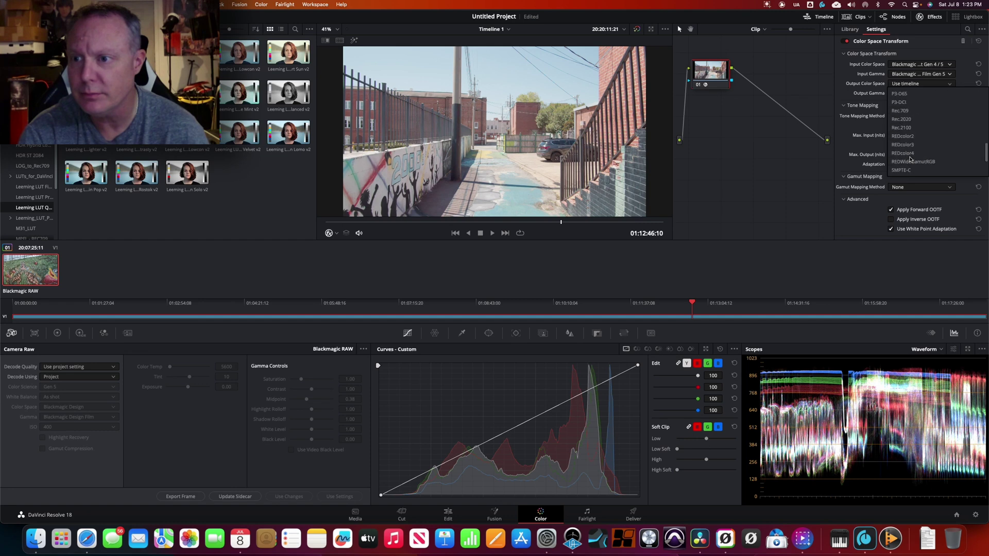
{"action": "left_click", "coordinate": [901, 111]}
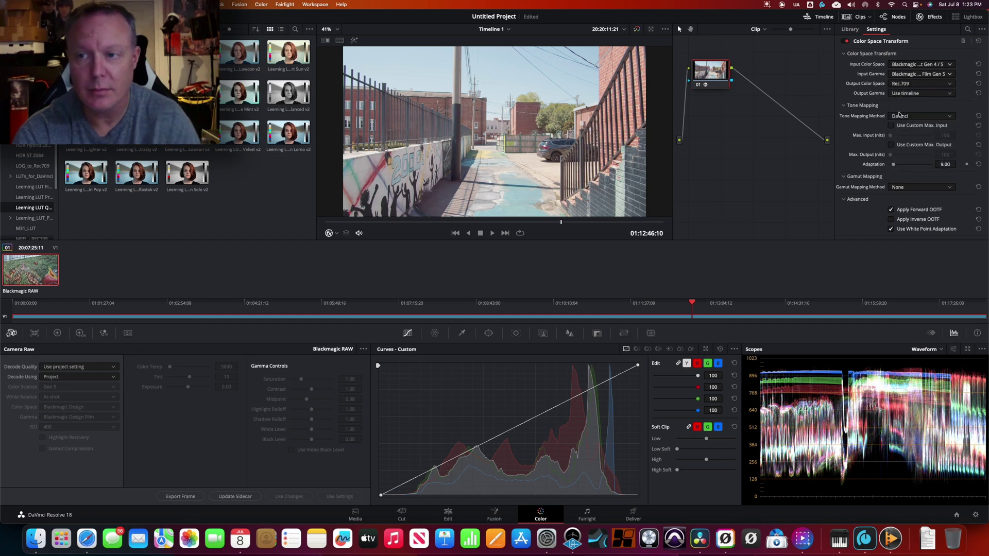
Step: Set the Color Space Transform's output gamma to Gamma 2.4, and compare the image with the node disabled and enabled
{"action": "left_click", "coordinate": [946, 94]}
{"action": "scroll", "coordinate": [929, 139], "scroll_direction": "down", "scroll_amount": 8}
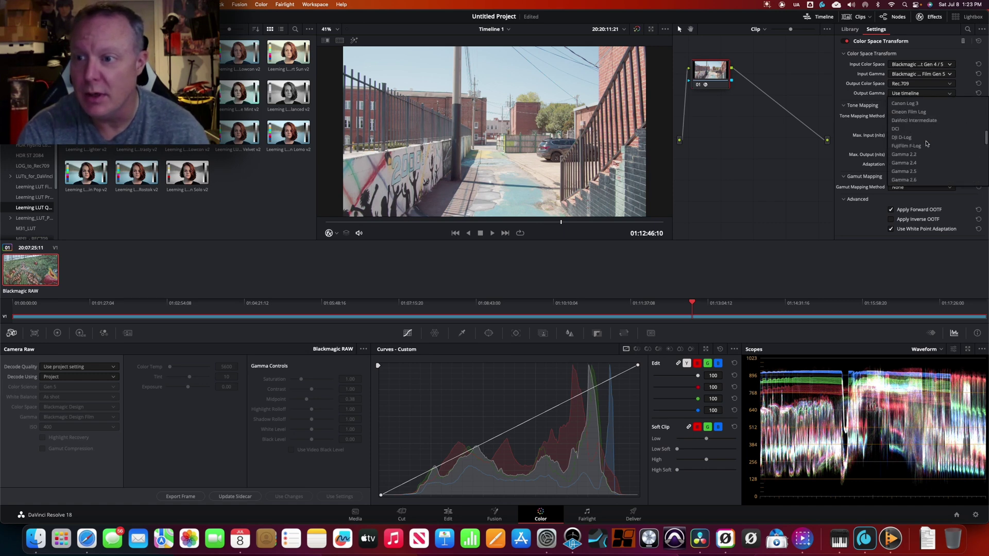
{"action": "left_click", "coordinate": [910, 163]}
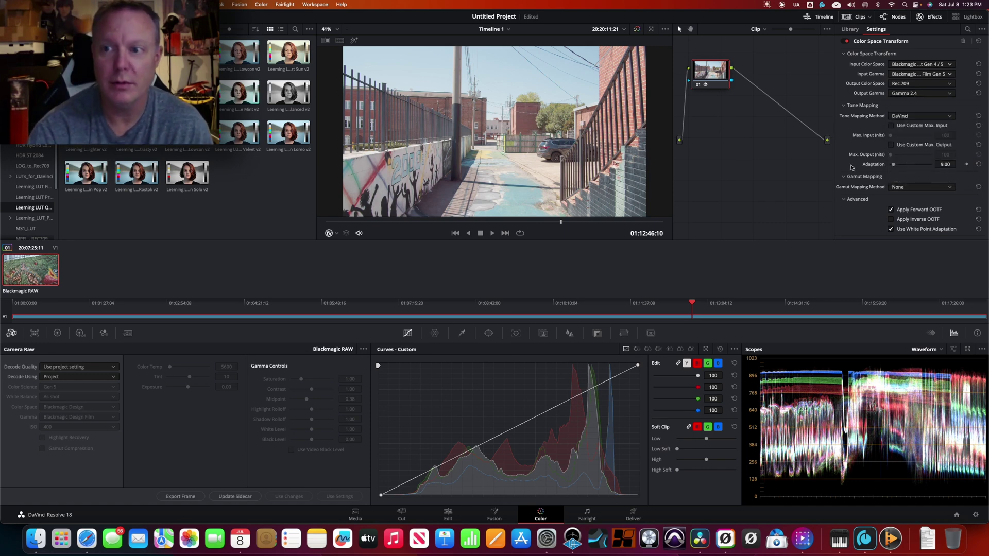
{"action": "left_click", "coordinate": [697, 85]}
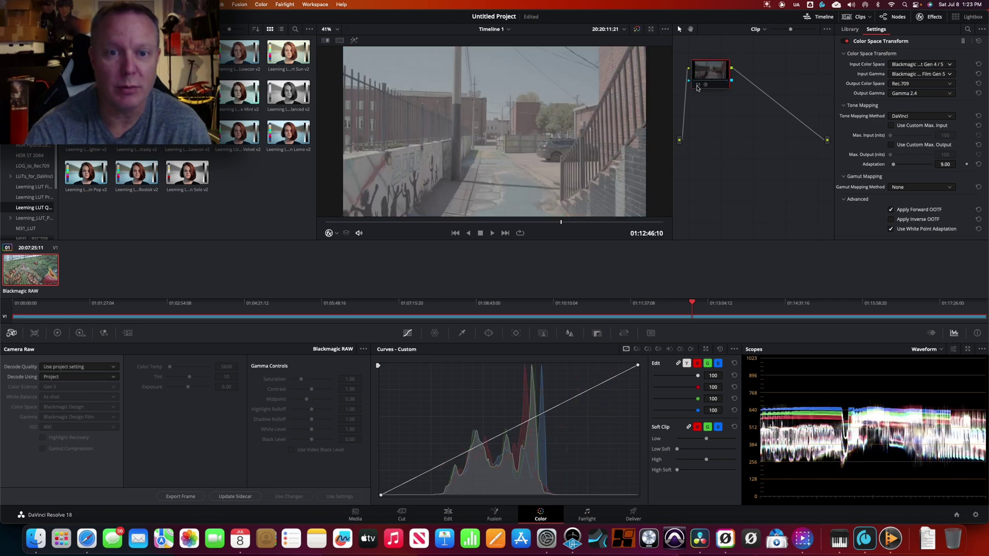
{"action": "left_click", "coordinate": [697, 86]}
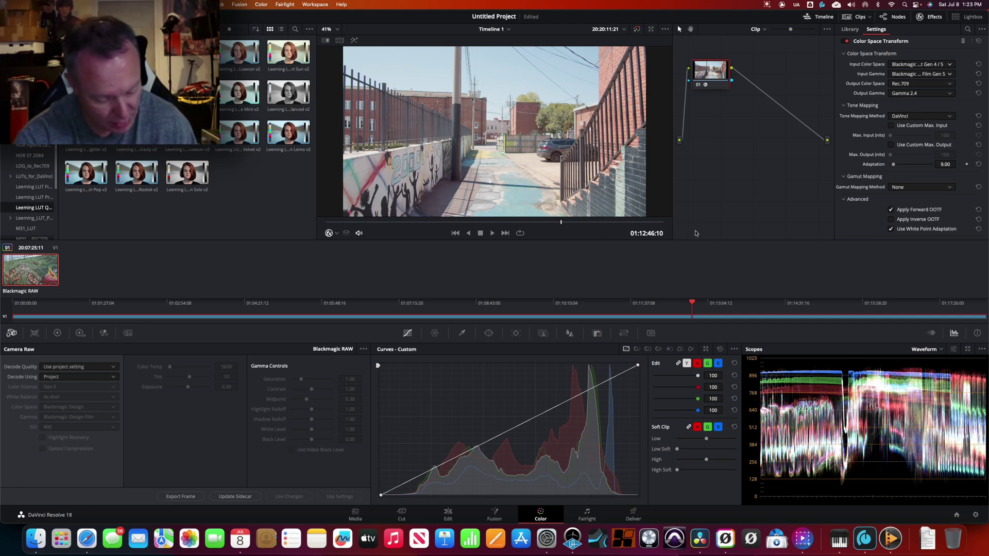
Step: Add a second serial node with lift -0.04, gamma -0.04 and gain 1.03, and compare the image with that node disabled and enabled
{"action": "left_click", "coordinate": [849, 29]}
{"action": "left_click_drag", "start_coordinate": [887, 219], "coordinate": [752, 73]}
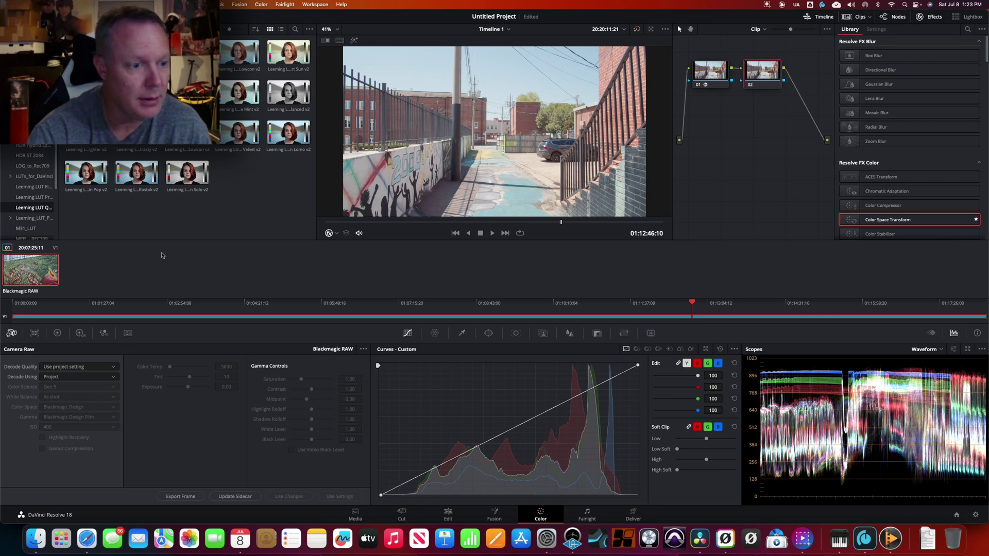
{"action": "left_click", "coordinate": [57, 333]}
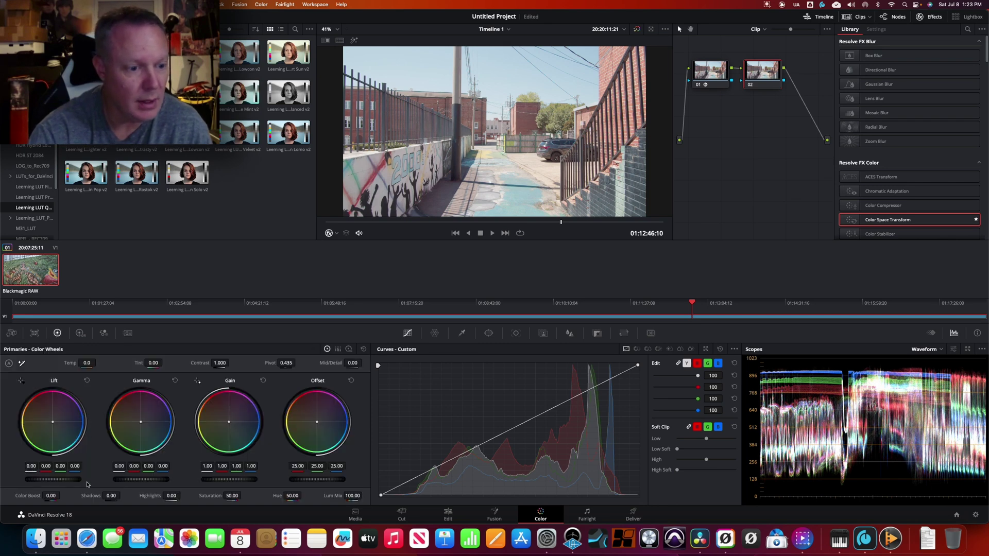
{"action": "left_click_drag", "start_coordinate": [74, 480], "coordinate": [30, 482]}
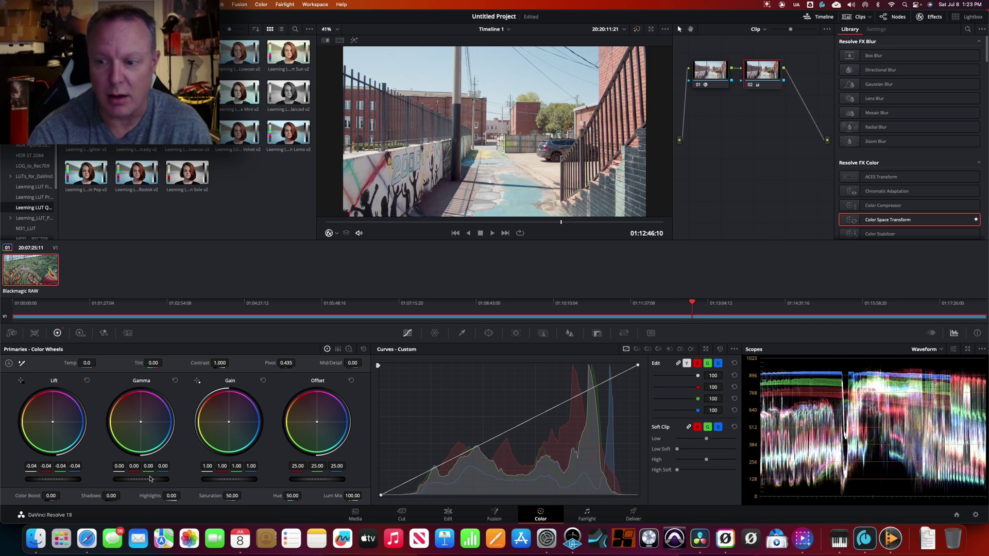
{"action": "left_click_drag", "start_coordinate": [159, 483], "coordinate": [96, 482]}
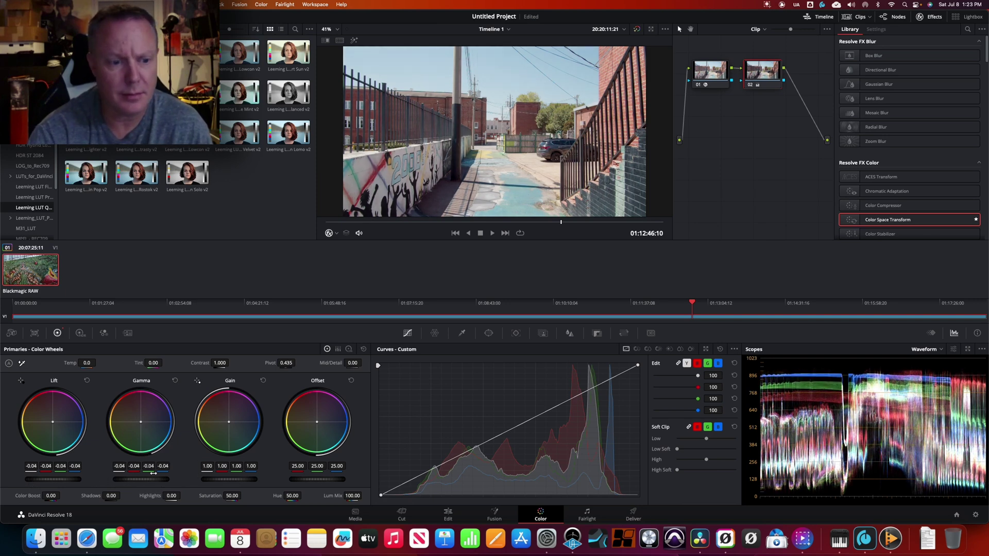
{"action": "left_click_drag", "start_coordinate": [236, 482], "coordinate": [254, 479]}
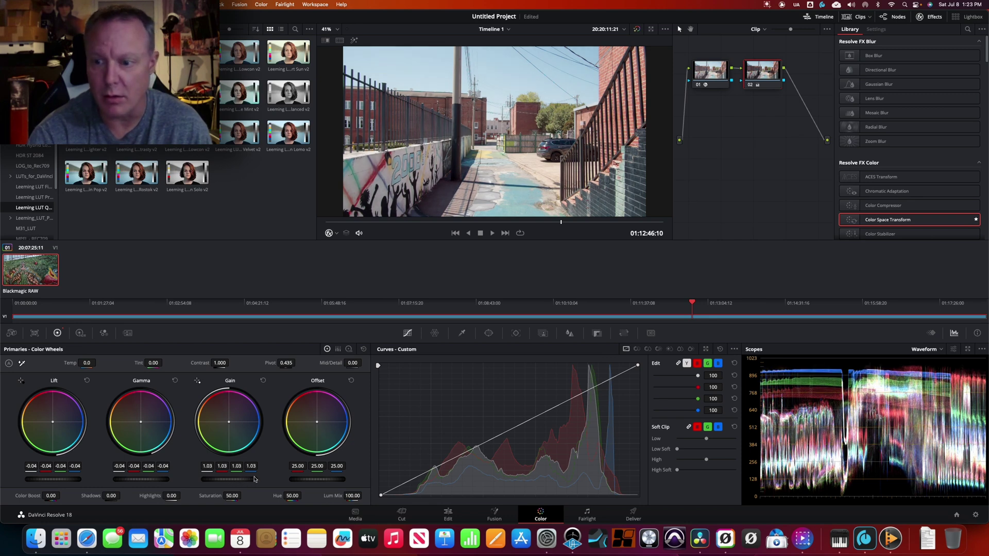
{"action": "left_click", "coordinate": [749, 86]}
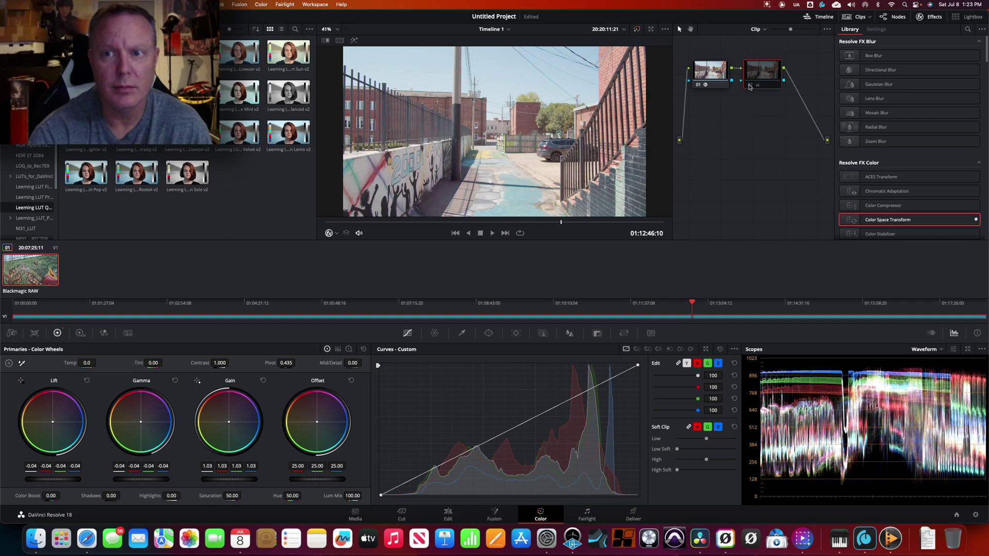
{"action": "left_click", "coordinate": [749, 87]}
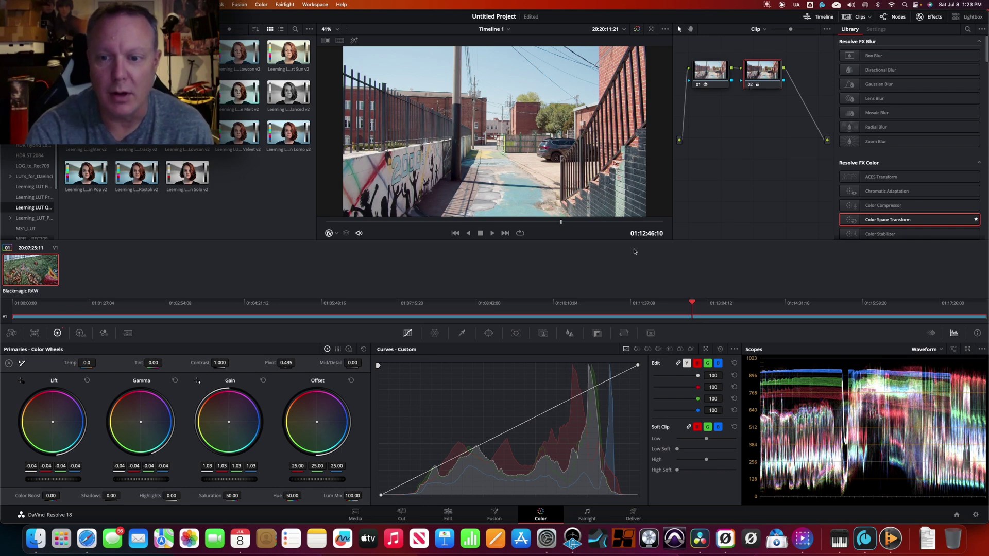
Step: Move the playhead back to the brick alley shot at 01:10:15:05 and save the project
{"action": "left_click_drag", "start_coordinate": [692, 302], "coordinate": [557, 314]}
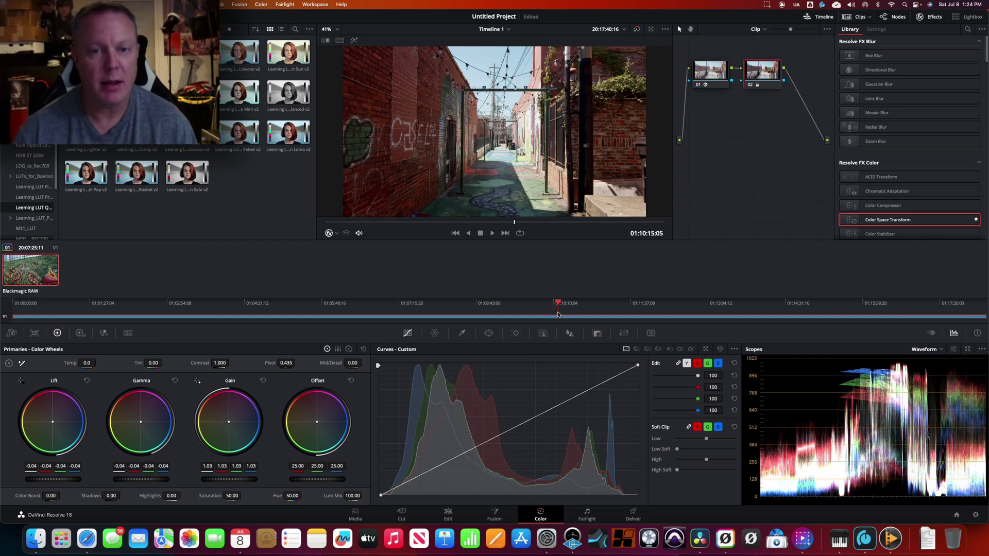
{"action": "key", "text": "super+s"}
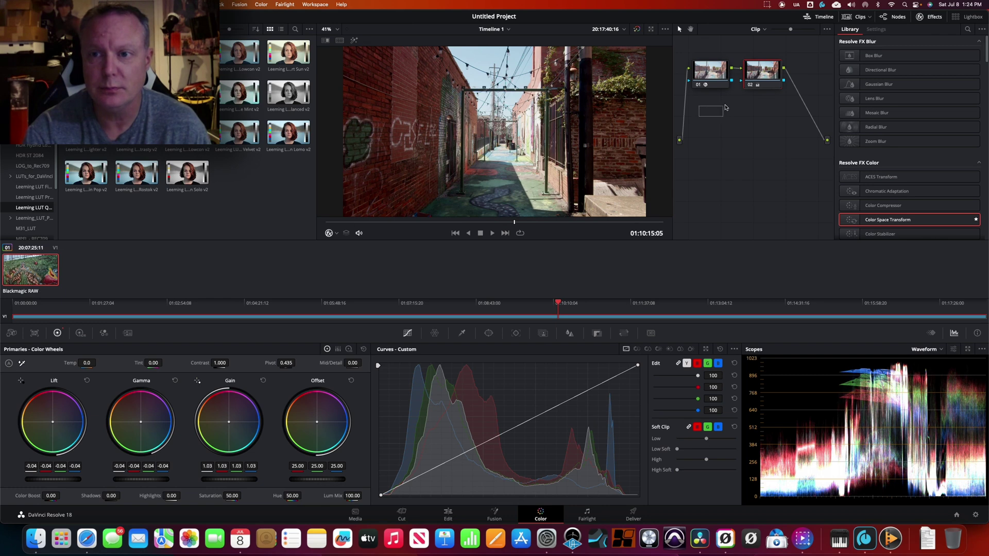
Step: Delete the second node and remove the Color Space Transform plugin from the first node
{"action": "right_click", "coordinate": [764, 80]}
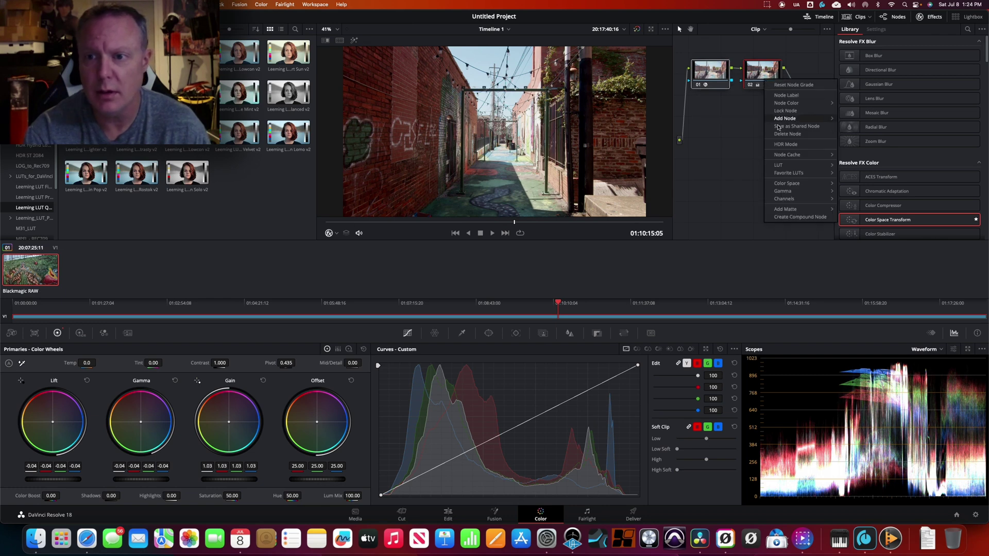
{"action": "left_click", "coordinate": [785, 146]}
{"action": "right_click", "coordinate": [716, 71]}
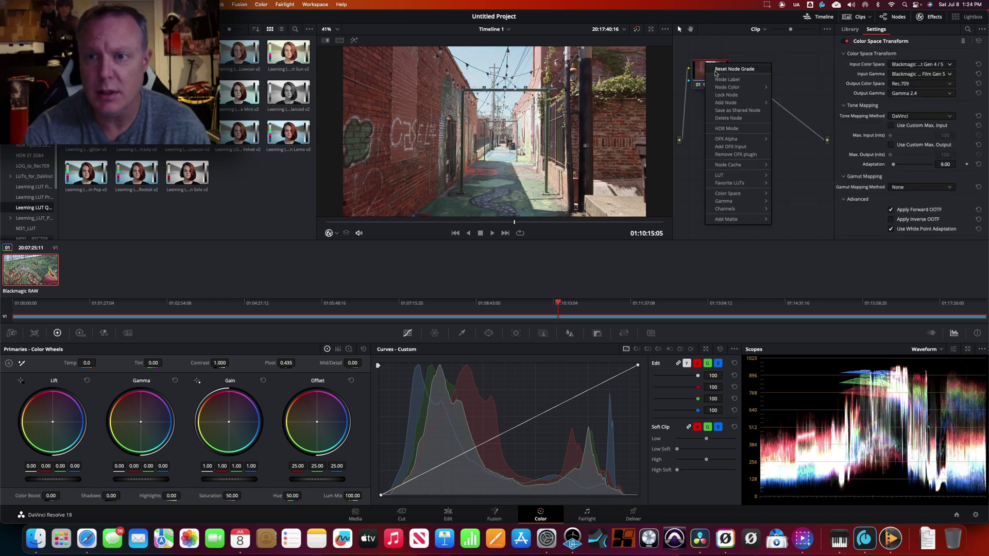
{"action": "left_click", "coordinate": [721, 153]}
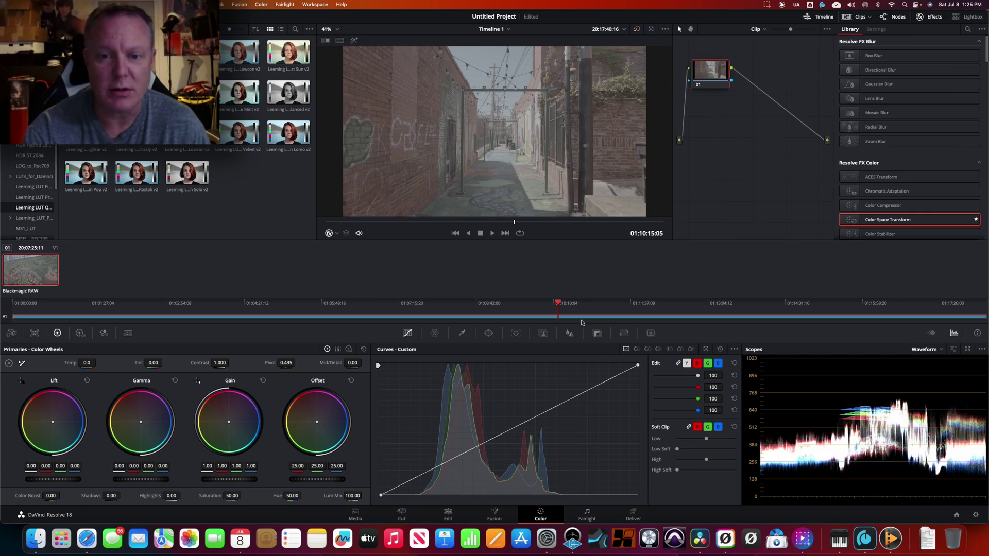
Step: At 01:12:06:08, grade the first node with gain 1.43, lift -0.14 and gamma -0.05, and compare the image with the node disabled and enabled
{"action": "left_click_drag", "start_coordinate": [558, 304], "coordinate": [657, 316]}
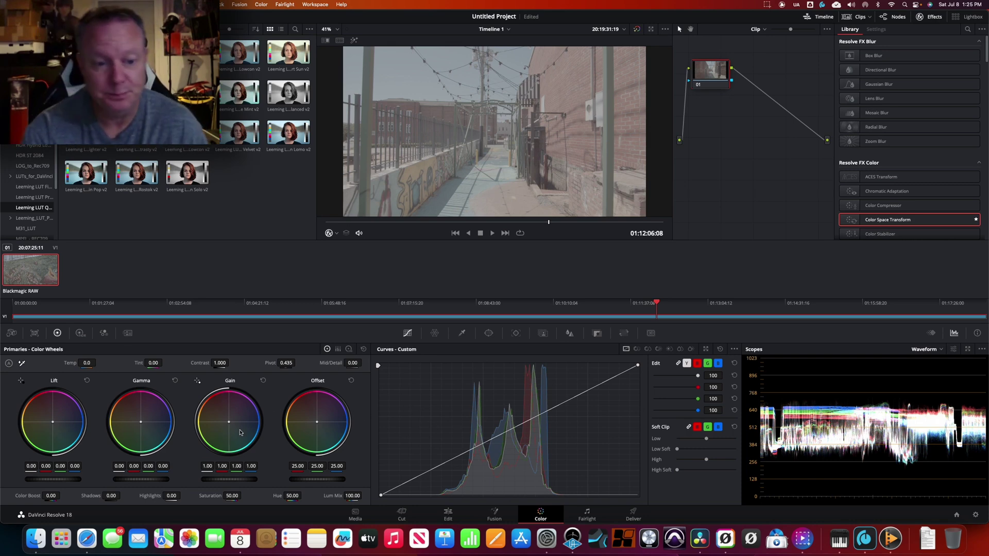
{"action": "left_click_drag", "start_coordinate": [219, 481], "coordinate": [217, 481]}
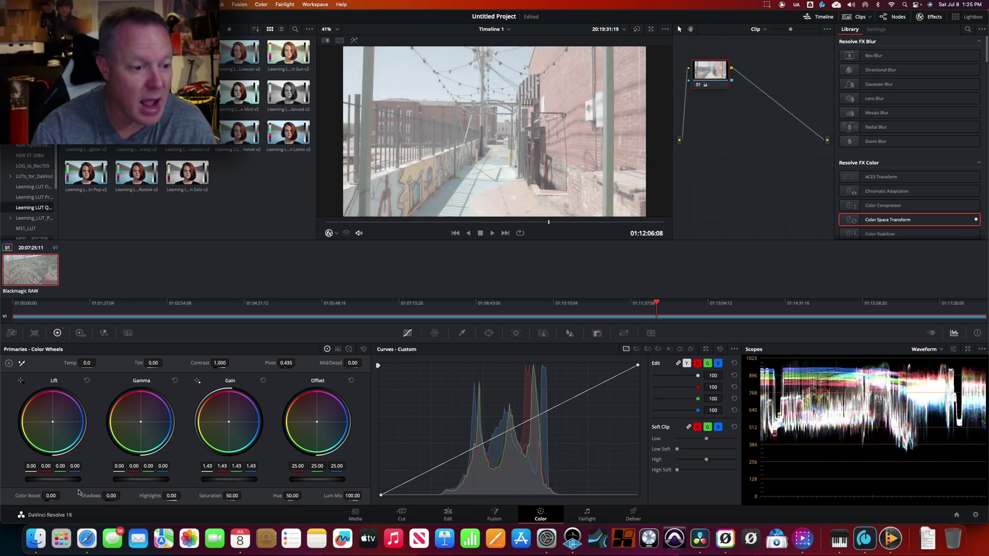
{"action": "left_click_drag", "start_coordinate": [81, 480], "coordinate": [34, 481]}
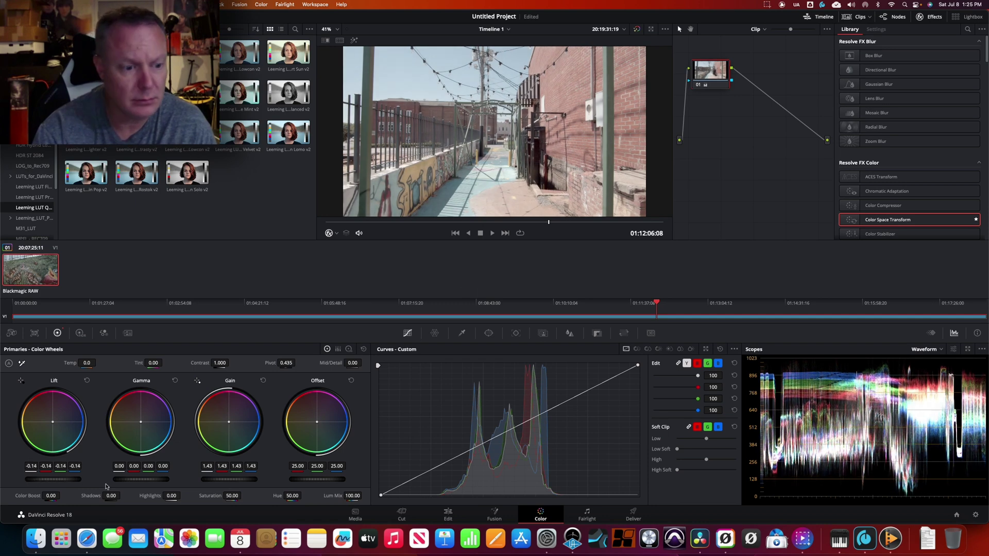
{"action": "left_click_drag", "start_coordinate": [154, 479], "coordinate": [65, 483]}
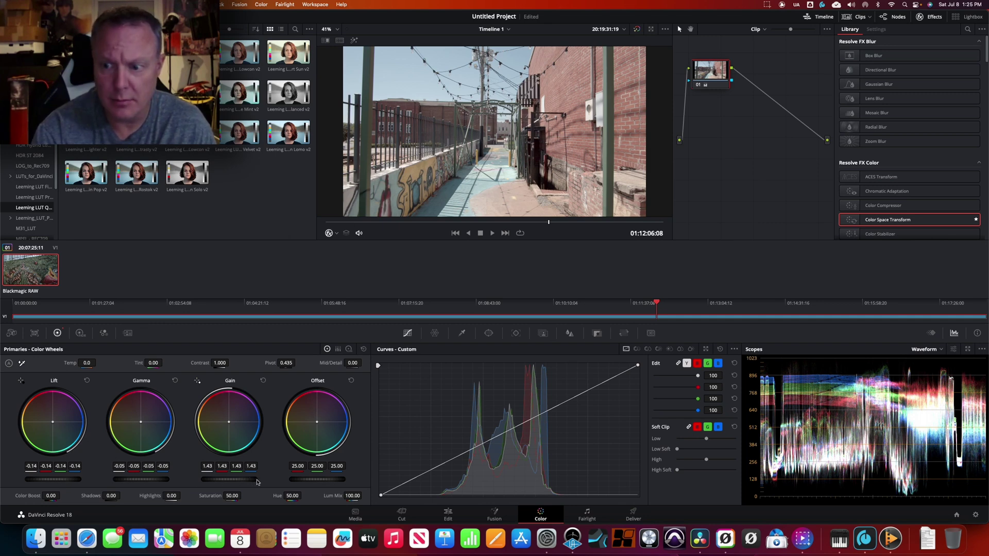
{"action": "left_click", "coordinate": [698, 86]}
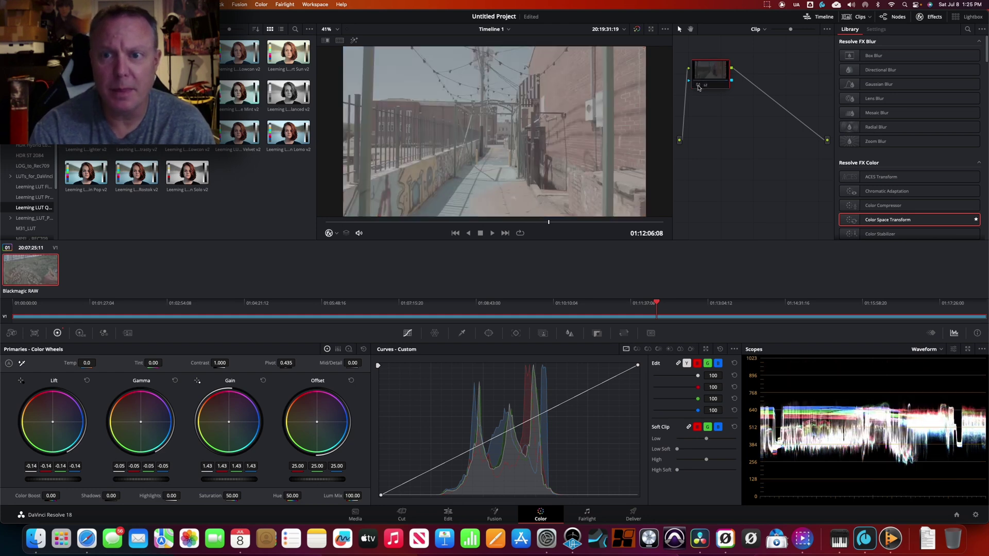
{"action": "left_click", "coordinate": [699, 86]}
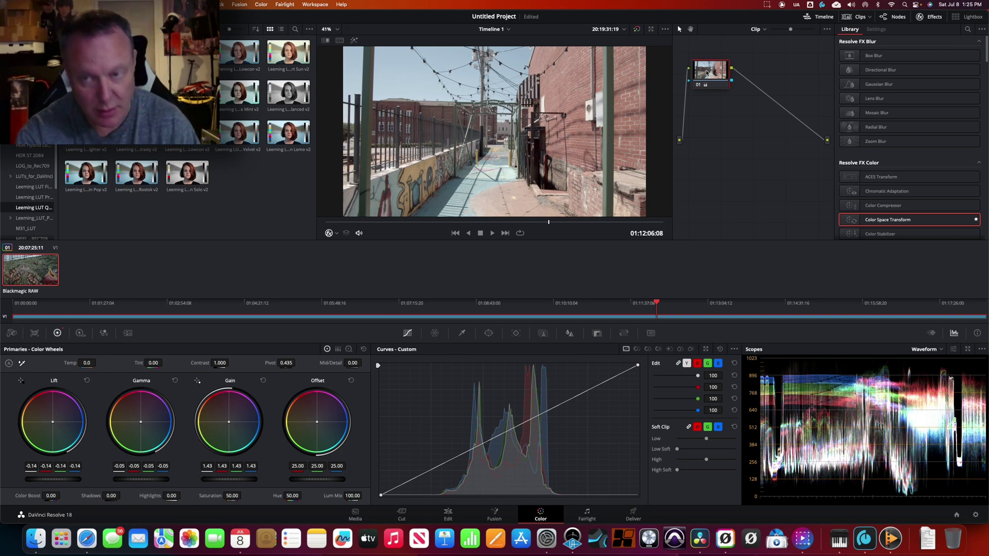
Step: Add a second serial node with HDR Global saturation at 1.37, and compare the image with that node disabled and enabled
{"action": "key", "text": "alt+s"}
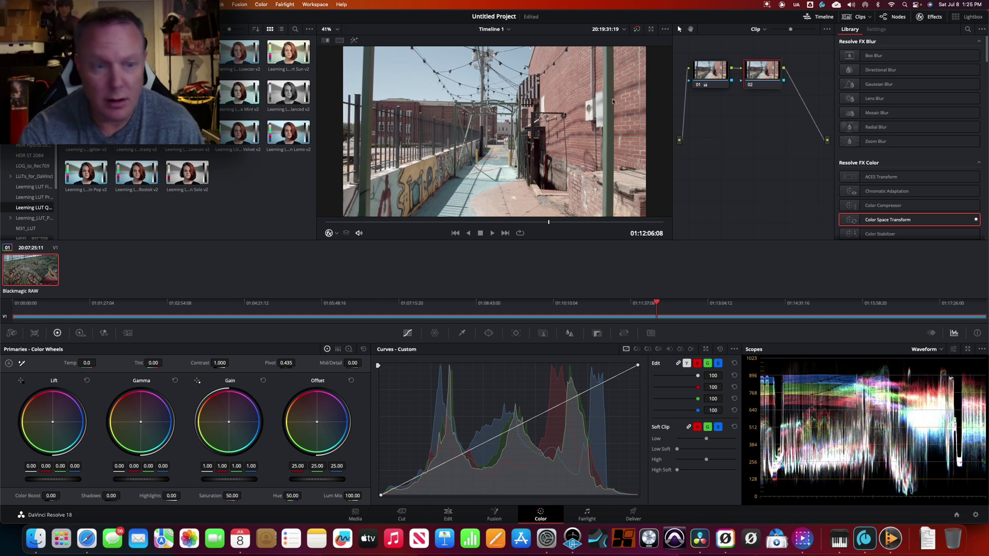
{"action": "left_click", "coordinate": [81, 333]}
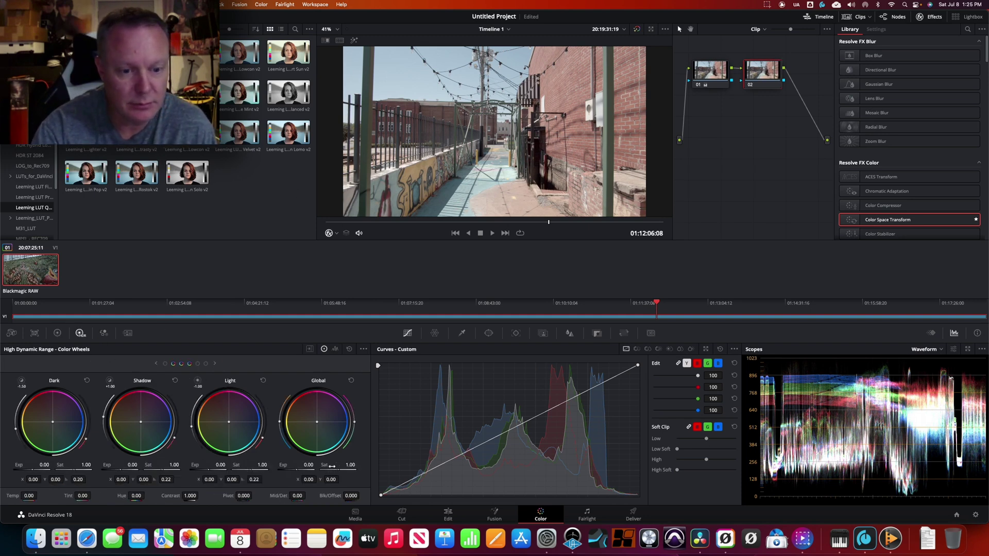
{"action": "left_click_drag", "start_coordinate": [363, 466], "coordinate": [658, 463]}
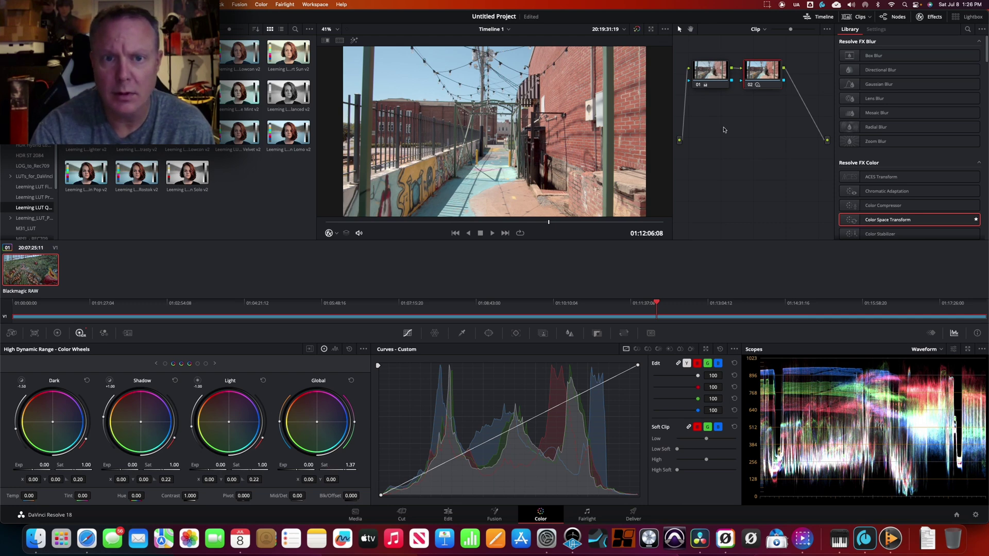
{"action": "left_click", "coordinate": [750, 86]}
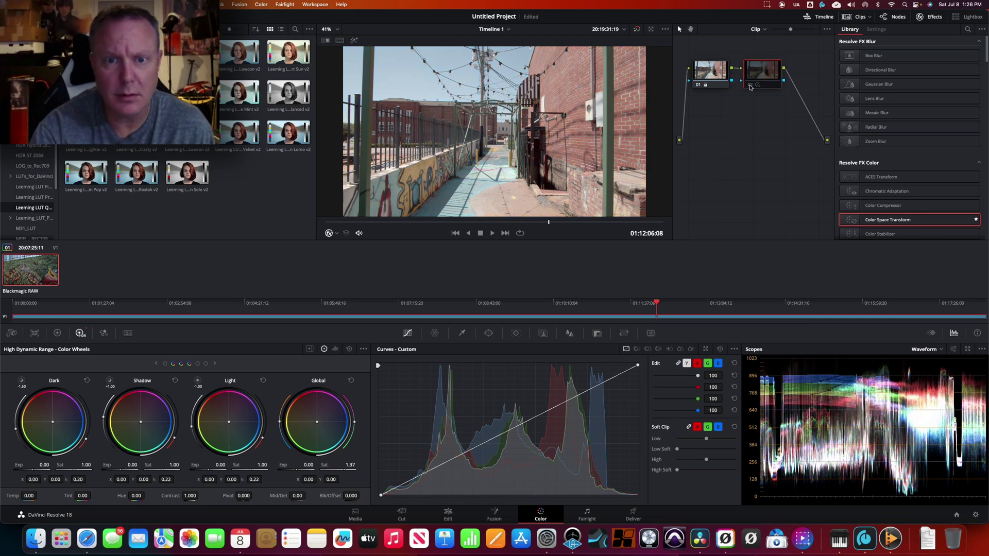
{"action": "left_click", "coordinate": [750, 85]}
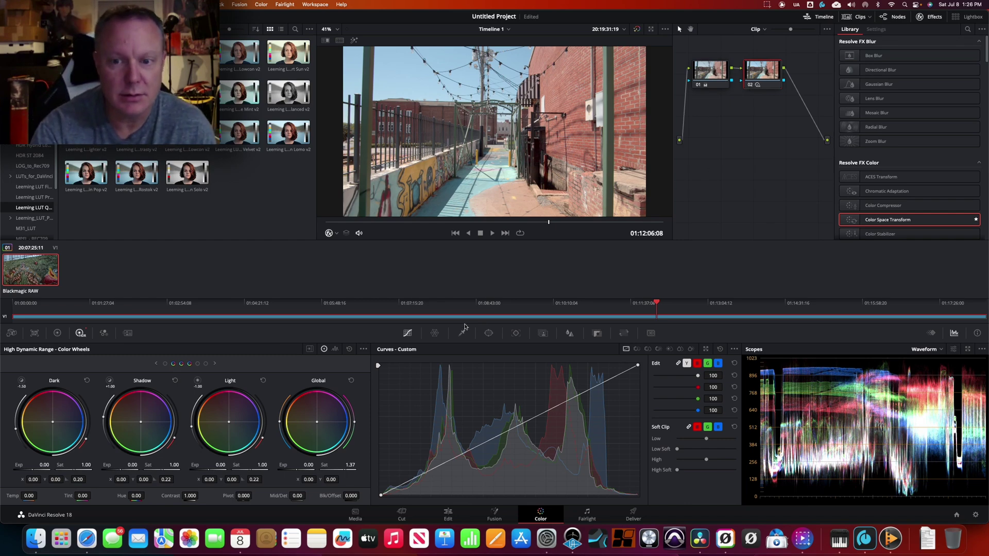
Step: Review the two-node grade by scrubbing to the gated alley shot and playing the clip on the Edit page, stopping at 01:11:20:20
{"action": "left_click_drag", "start_coordinate": [656, 303], "coordinate": [731, 308]}
{"action": "left_click_drag", "start_coordinate": [762, 311], "coordinate": [484, 323]}
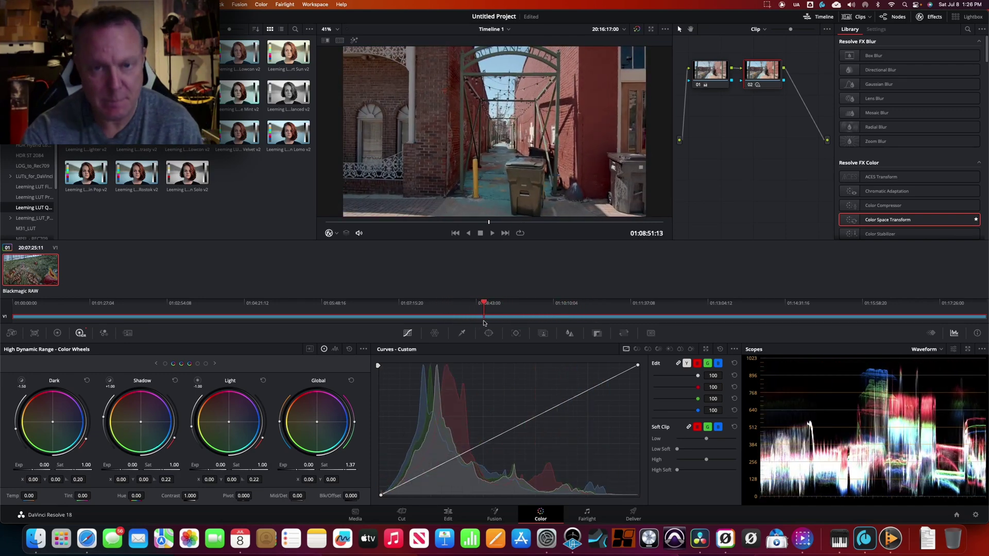
{"action": "key", "text": "space"}
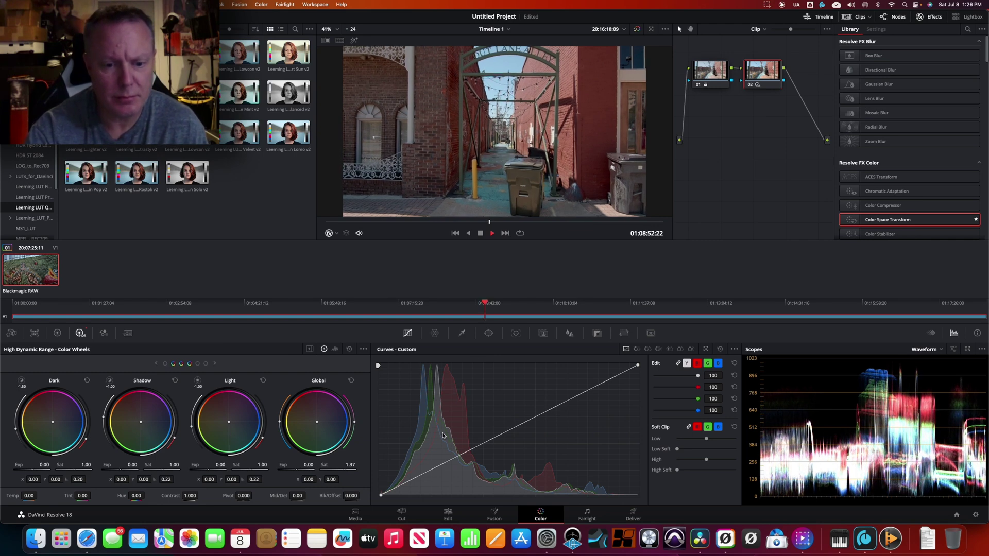
{"action": "left_click", "coordinate": [449, 515]}
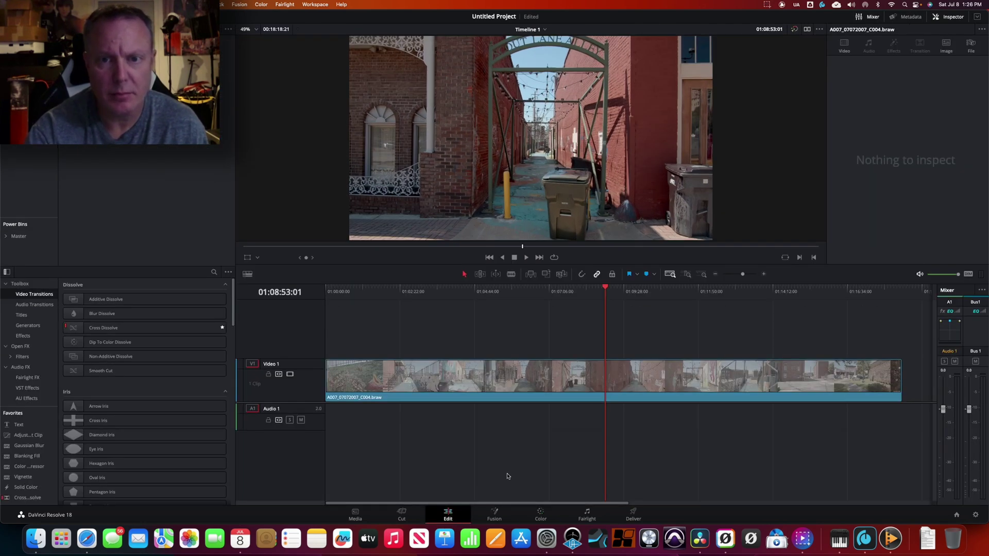
{"action": "key", "text": "space"}
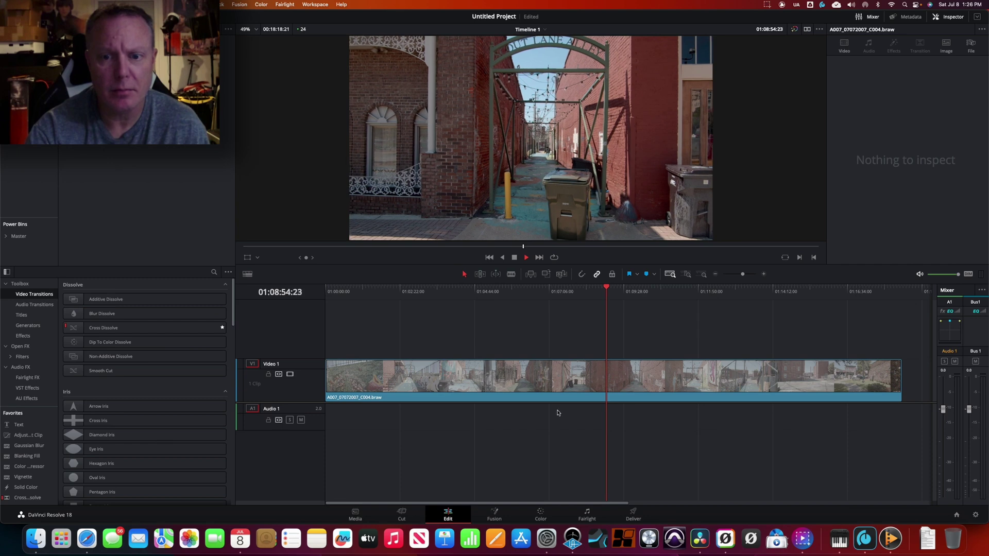
{"action": "key", "text": "space"}
{"action": "left_click_drag", "start_coordinate": [607, 287], "coordinate": [614, 289]}
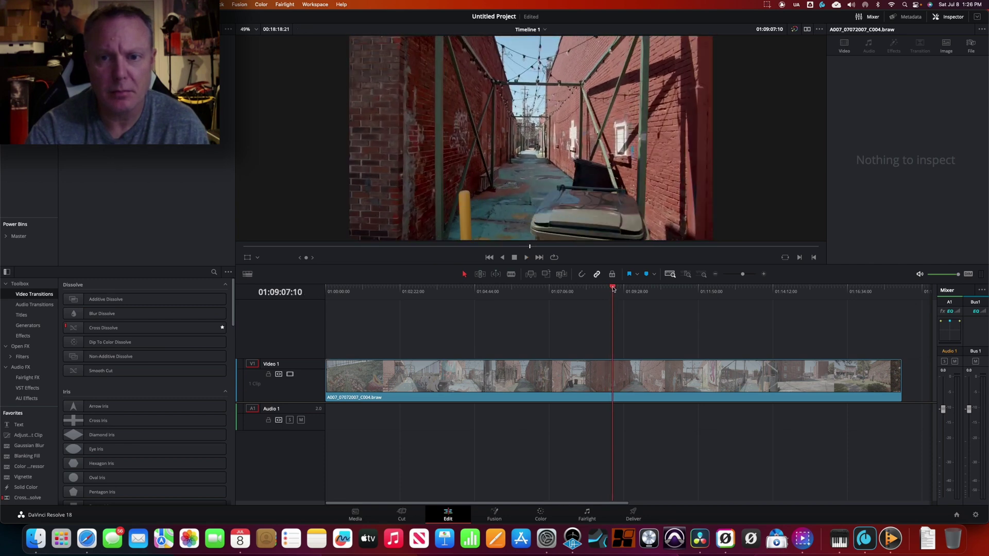
{"action": "key", "text": "space"}
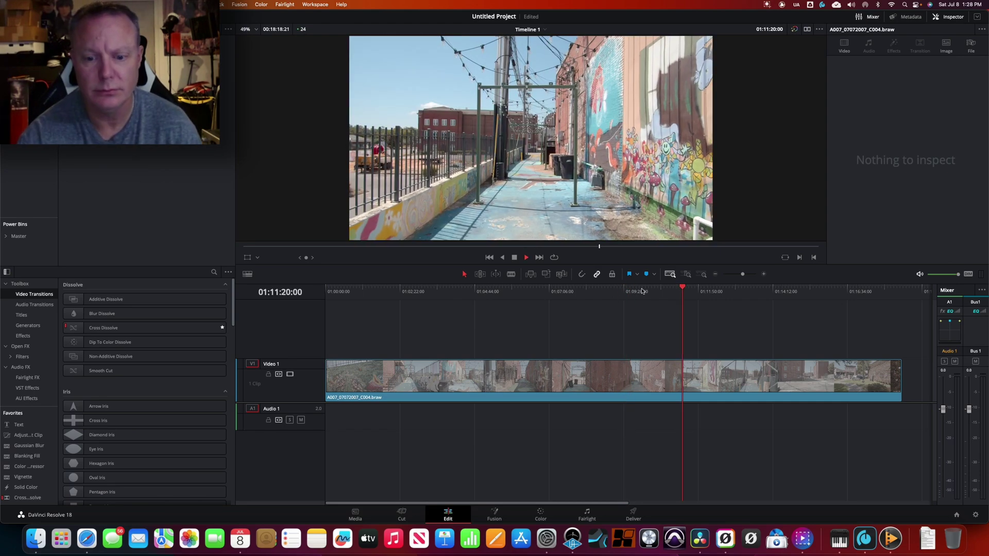
{"action": "key", "text": "space"}
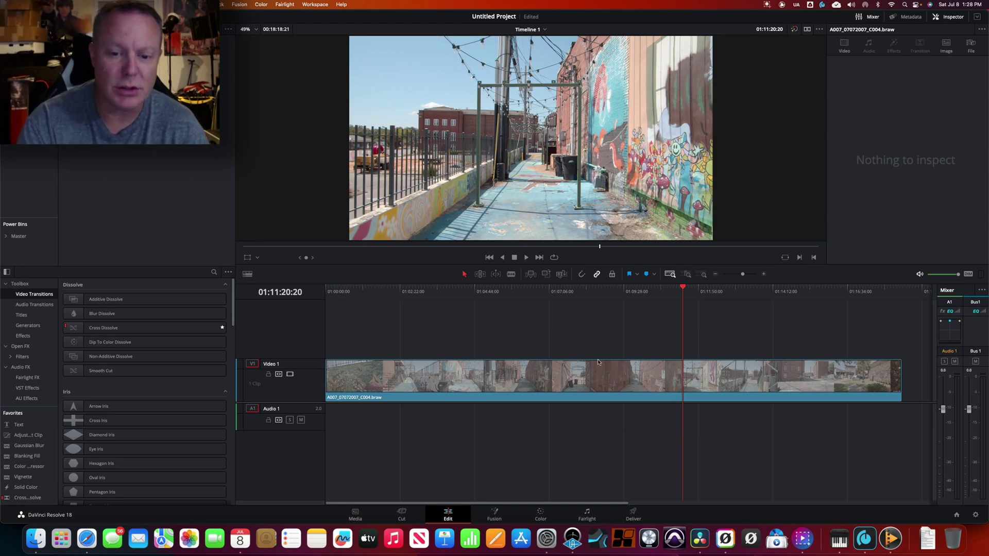
Step: On the Color page, compare the image with both nodes disabled and enabled, moving the playhead to 01:11:07:01
{"action": "left_click", "coordinate": [545, 515]}
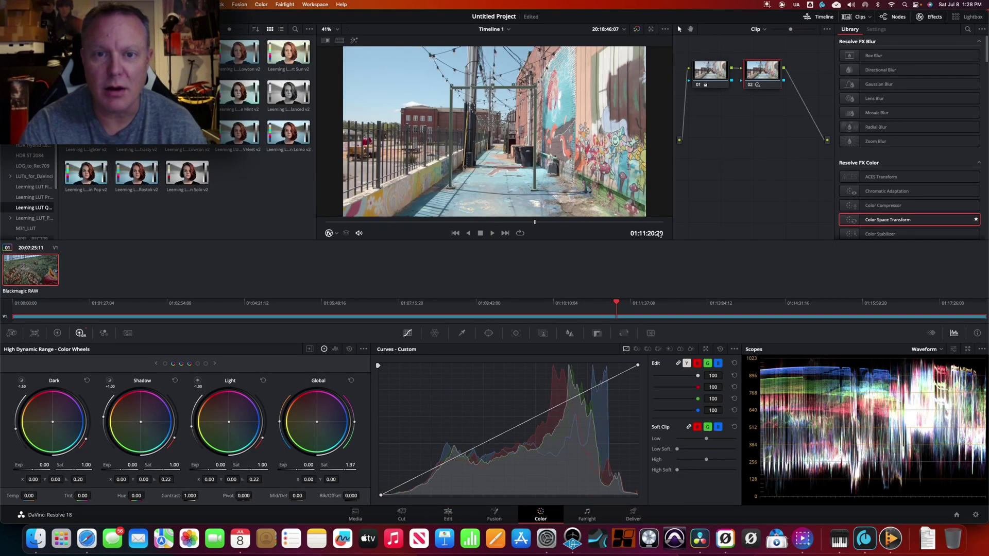
{"action": "left_click", "coordinate": [750, 86]}
{"action": "left_click", "coordinate": [699, 88]}
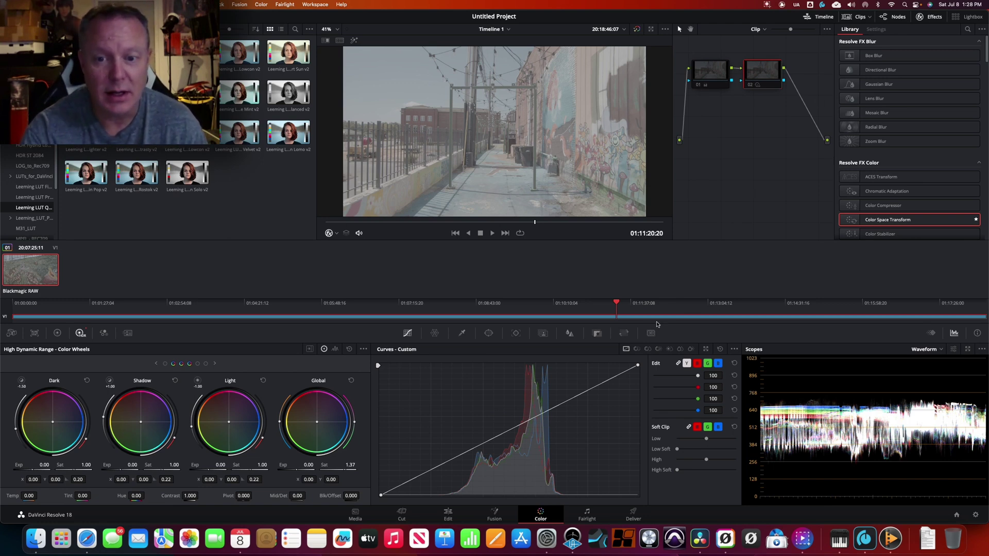
{"action": "mouse_move", "coordinate": [616, 302]}
{"action": "left_mouse_down"}
{"action": "mouse_move", "coordinate": [245, 283]}
{"action": "mouse_move", "coordinate": [293, 296]}
{"action": "mouse_move", "coordinate": [604, 311]}
{"action": "left_mouse_up"}
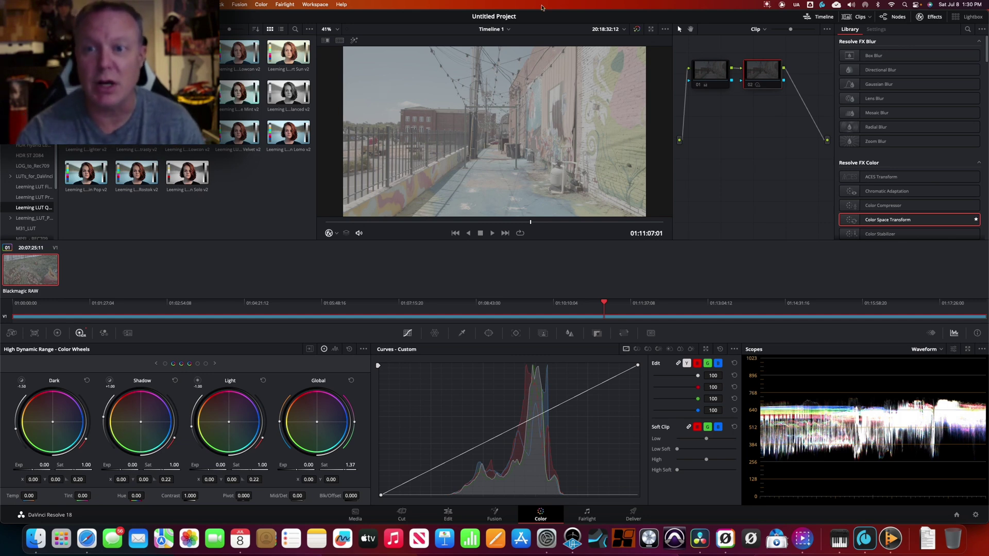
{"action": "left_click", "coordinate": [701, 83]}
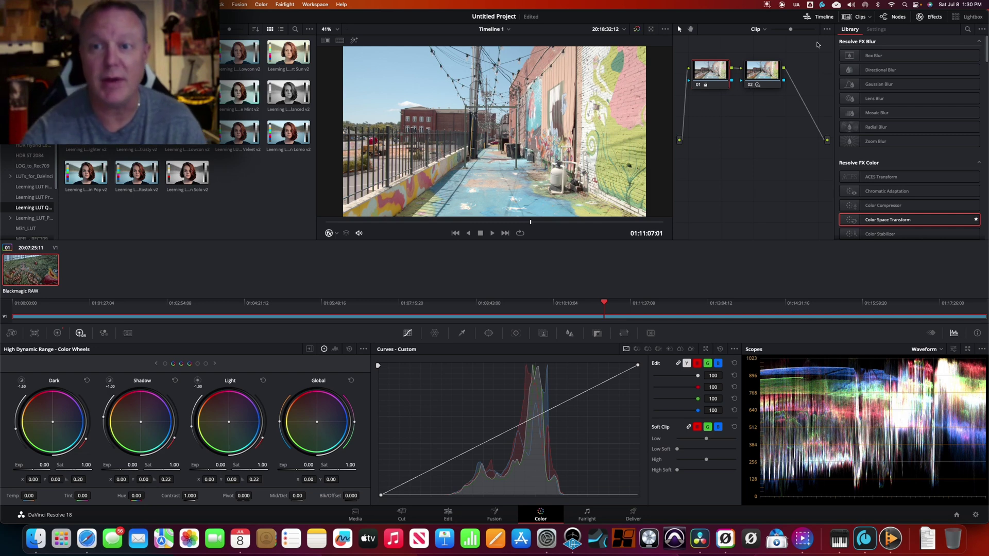
Step: Disable the second node and reset the first node's grade
{"action": "left_click", "coordinate": [751, 84]}
{"action": "right_click", "coordinate": [716, 75]}
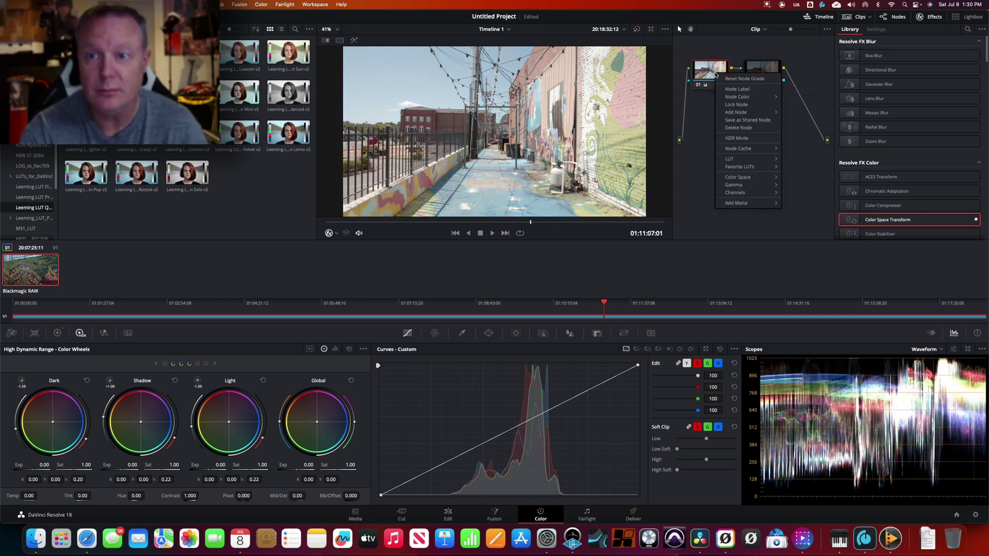
{"action": "left_click", "coordinate": [743, 79]}
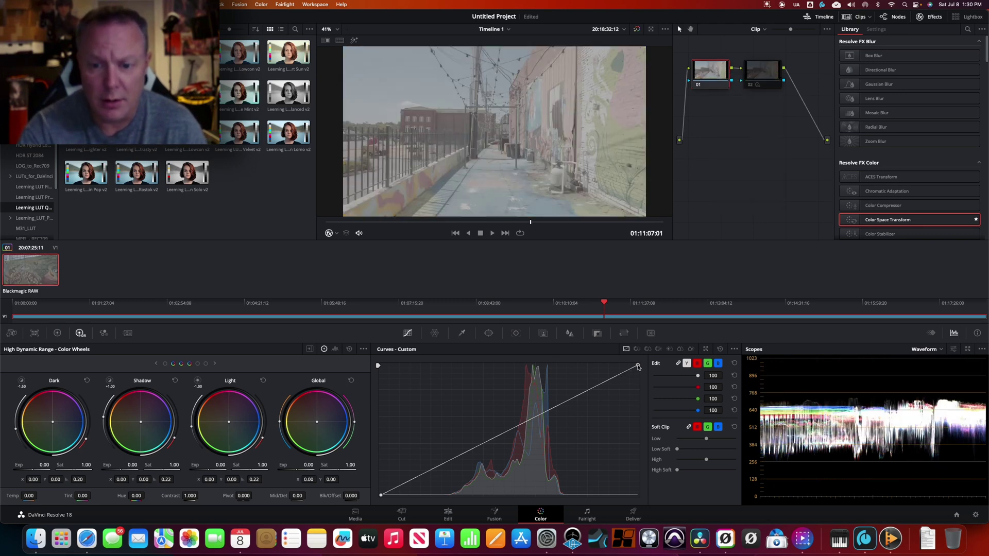
Step: Enable Editable Splines and shape the first node's custom curve into an S by extending its highlight and shadow endpoint handles
{"action": "left_click", "coordinate": [734, 350]}
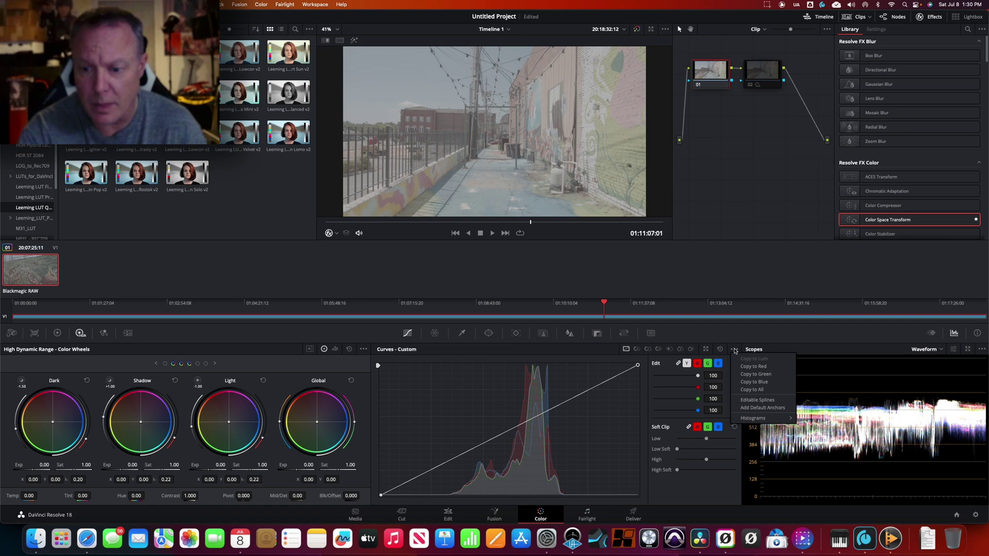
{"action": "left_click", "coordinate": [756, 402]}
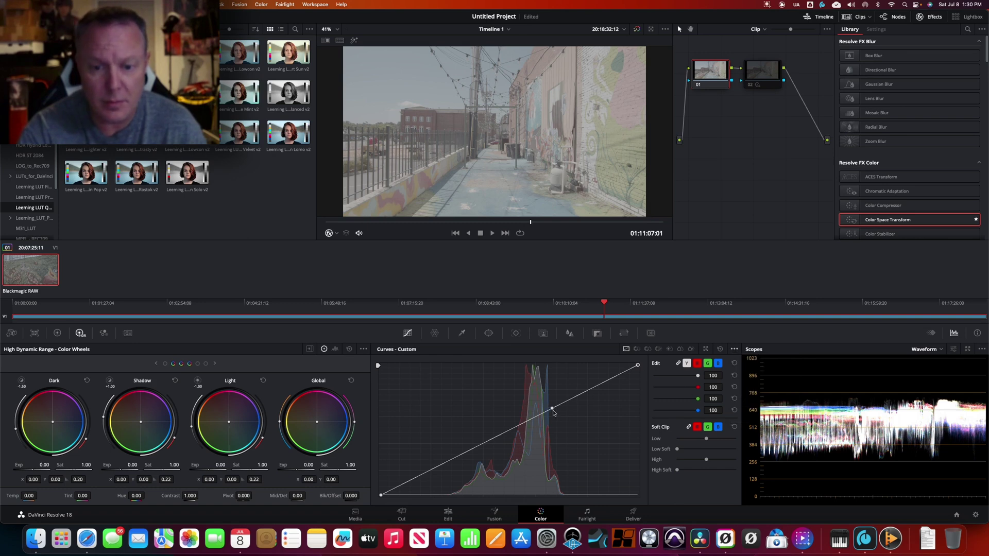
{"action": "left_click_drag", "start_coordinate": [552, 407], "coordinate": [529, 368]}
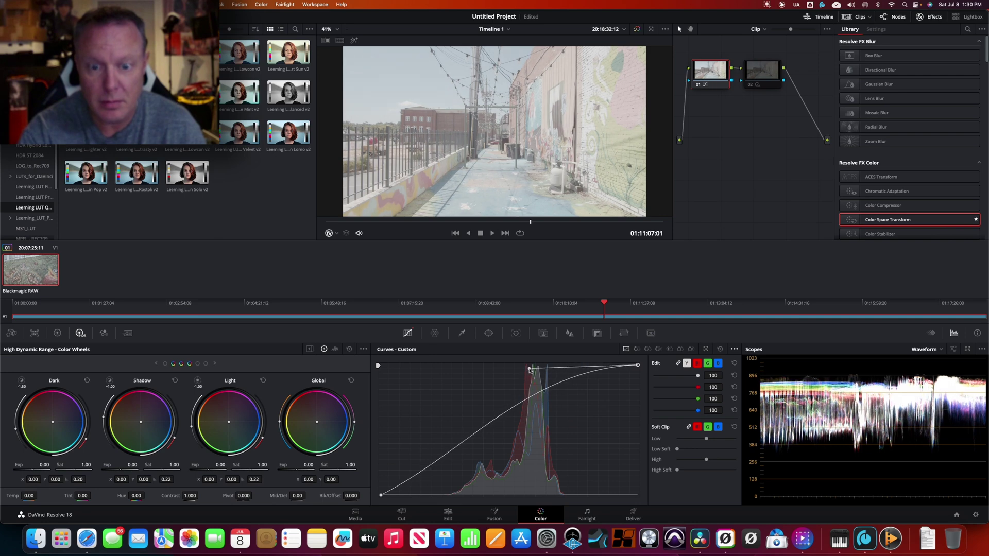
{"action": "left_click_drag", "start_coordinate": [381, 496], "coordinate": [482, 495]}
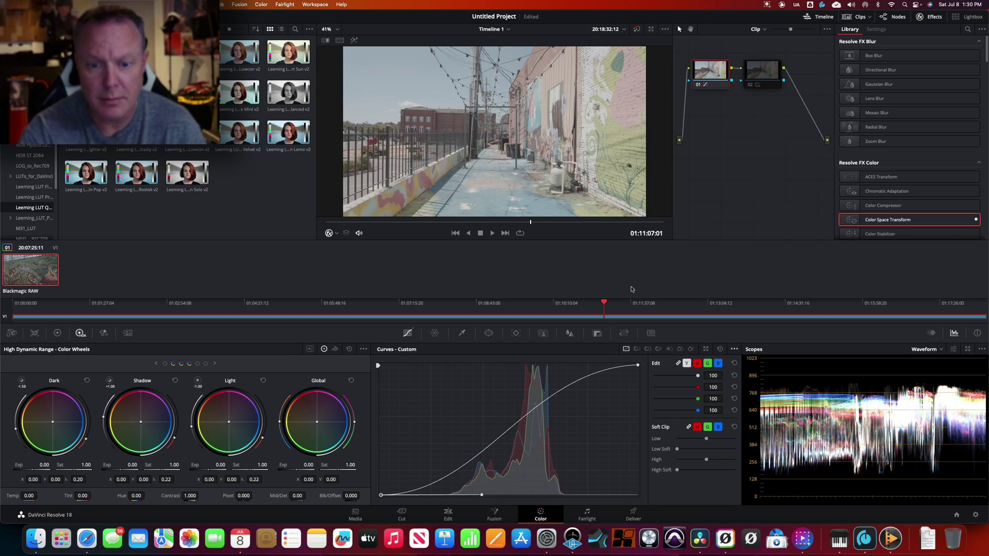
{"action": "left_click", "coordinate": [596, 375]}
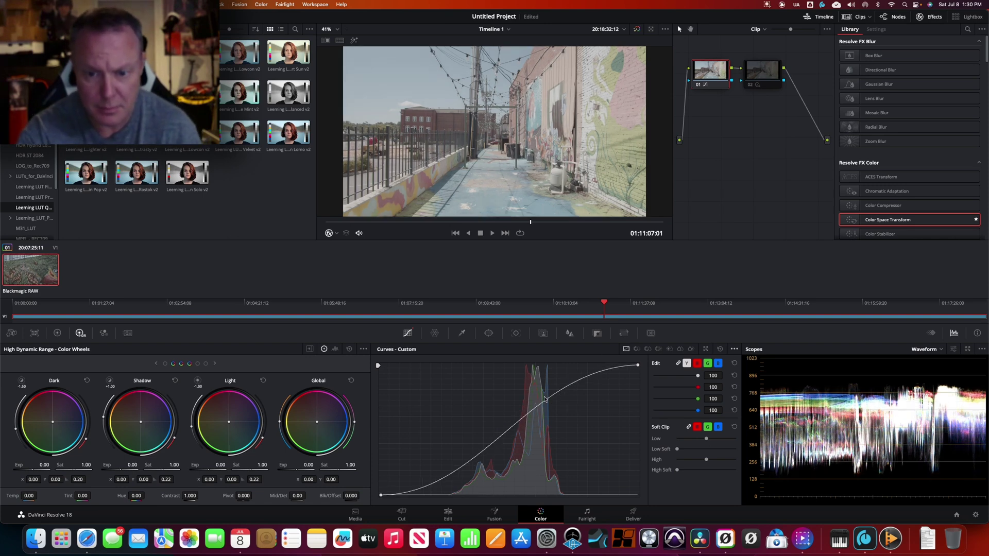
Step: Strengthen the S-curve by lengthening its highlight handle farther toward the shadows and its shadow handle farther toward the highlights
{"action": "left_click", "coordinate": [638, 365]}
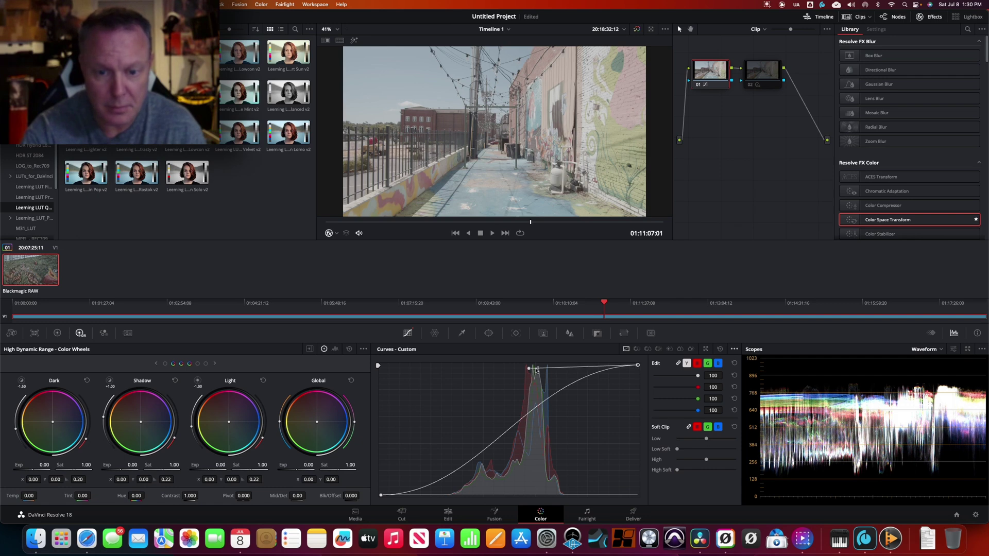
{"action": "left_click_drag", "start_coordinate": [529, 368], "coordinate": [522, 370]}
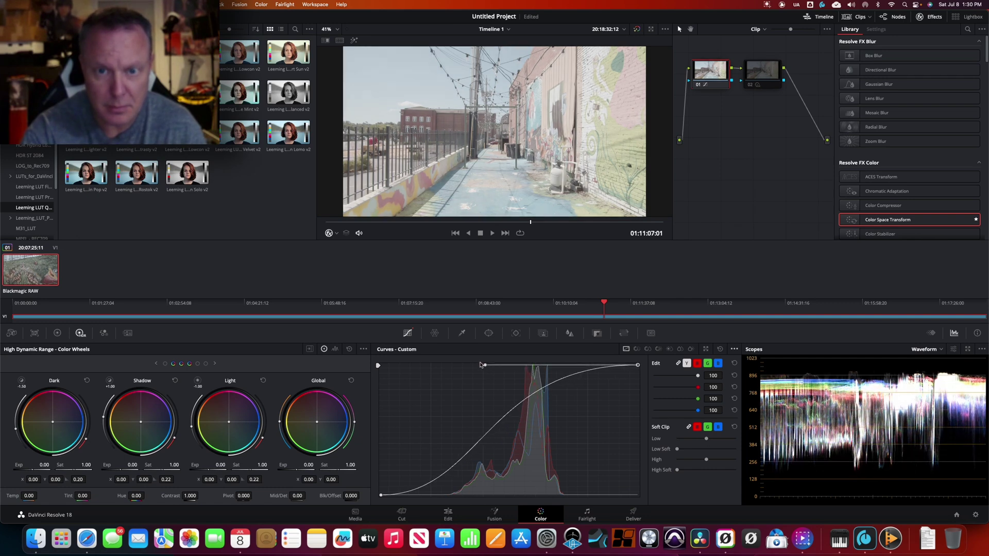
{"action": "left_click", "coordinate": [382, 496]}
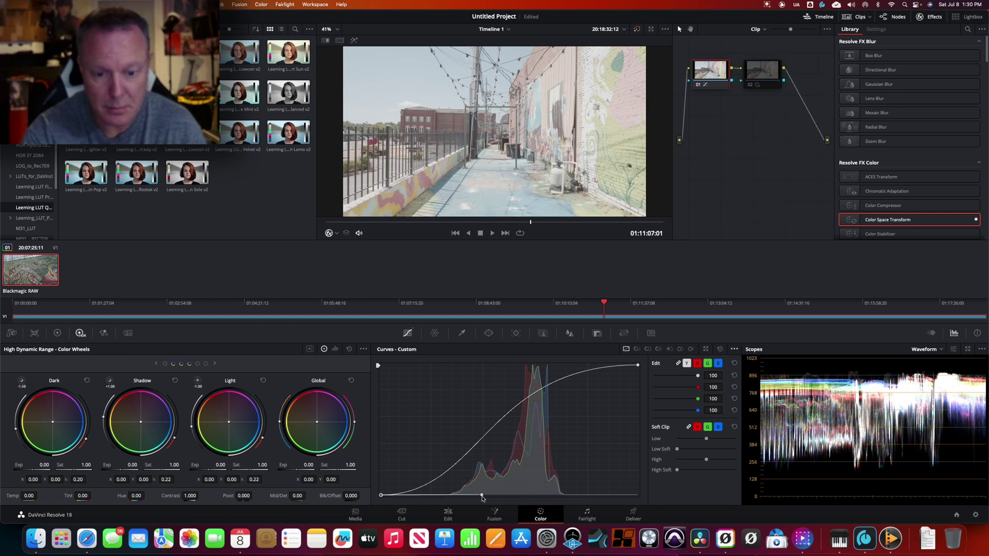
{"action": "left_click_drag", "start_coordinate": [482, 496], "coordinate": [503, 496]}
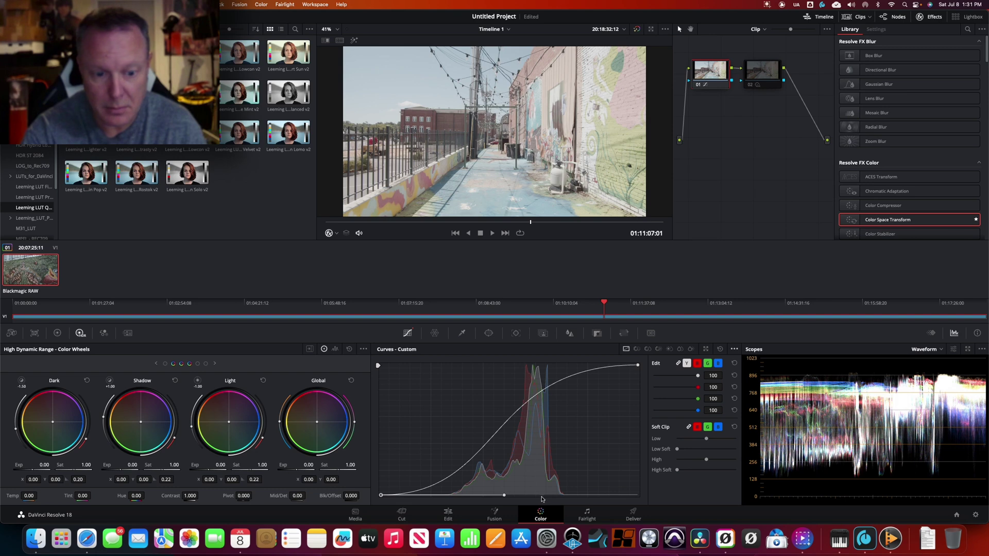
Step: Re-enable the second node and play the curve-graded clip on the Edit page, stopping at 01:11:44:10
{"action": "left_click", "coordinate": [750, 84]}
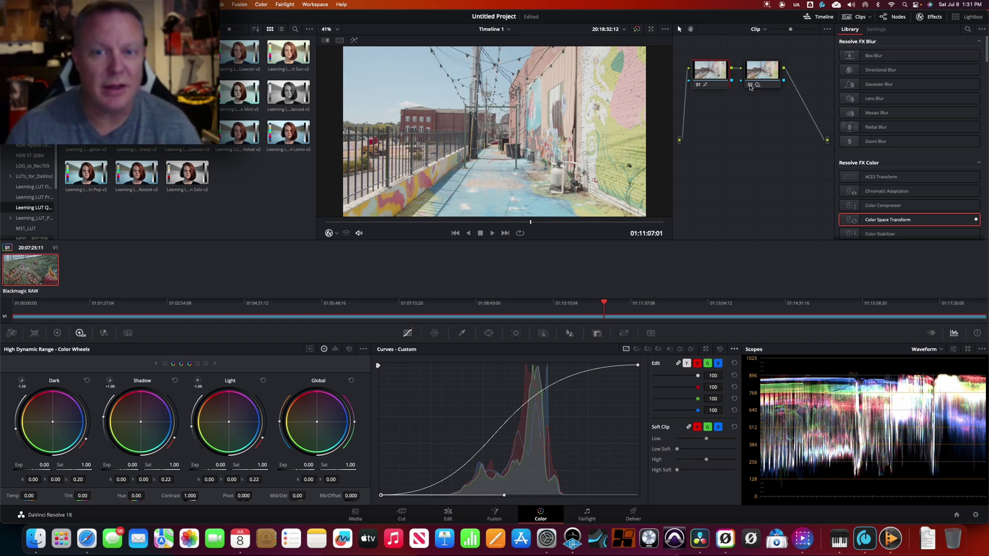
{"action": "left_click", "coordinate": [448, 515]}
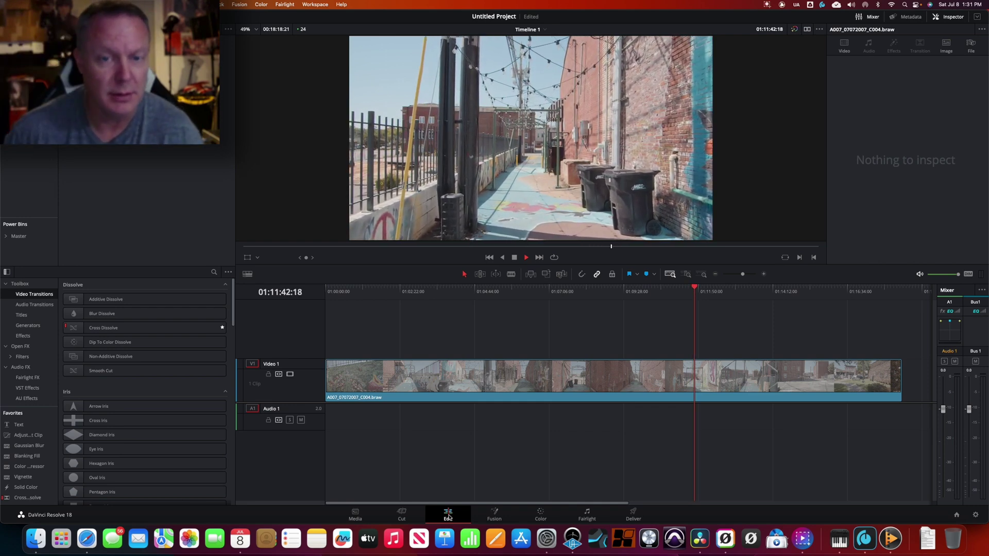
{"action": "key", "text": "space"}
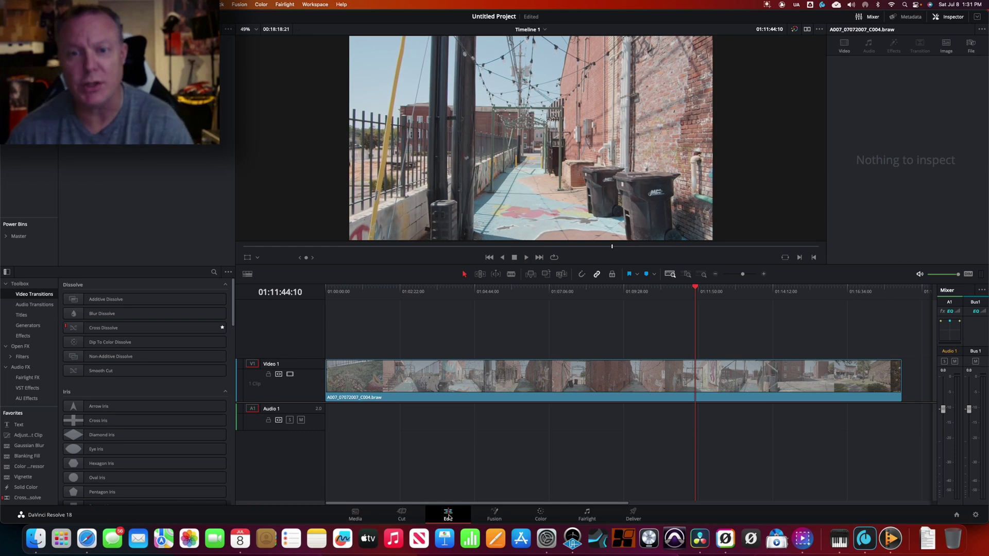